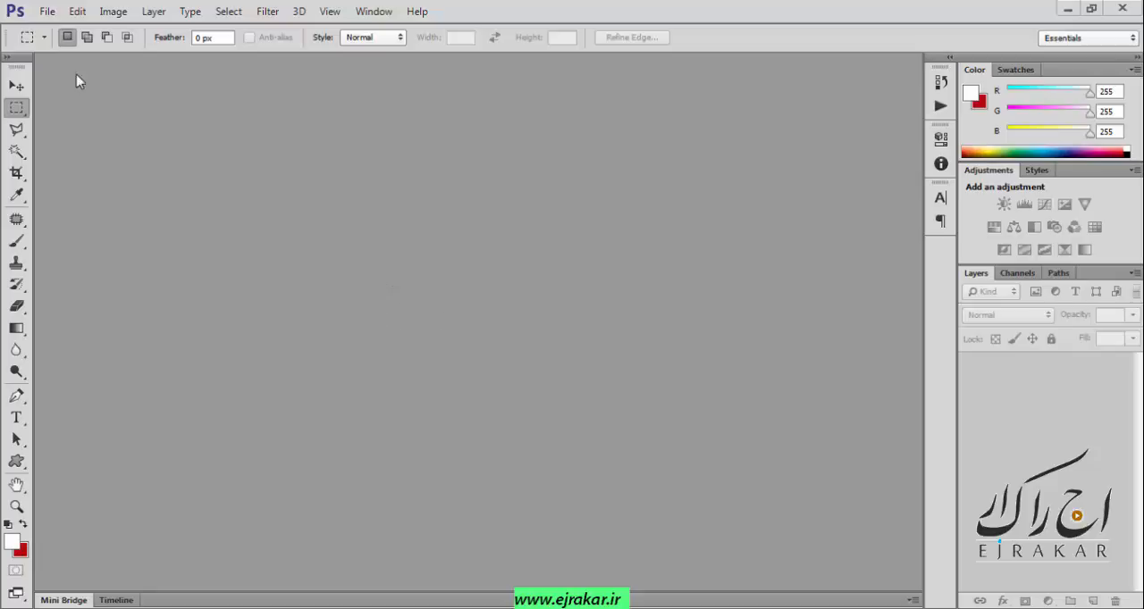
Start a Batch automation with the Mattifier action of the Skin by SparkleStock set and choose the desktop folder p as source.
click(46, 10)
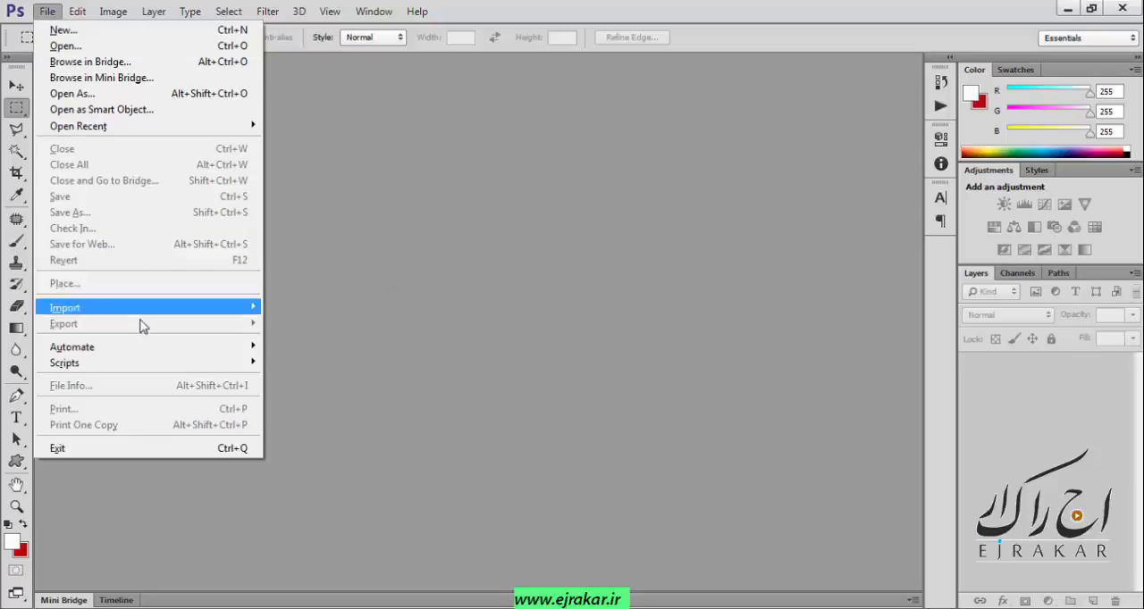
mouse_move(84, 350)
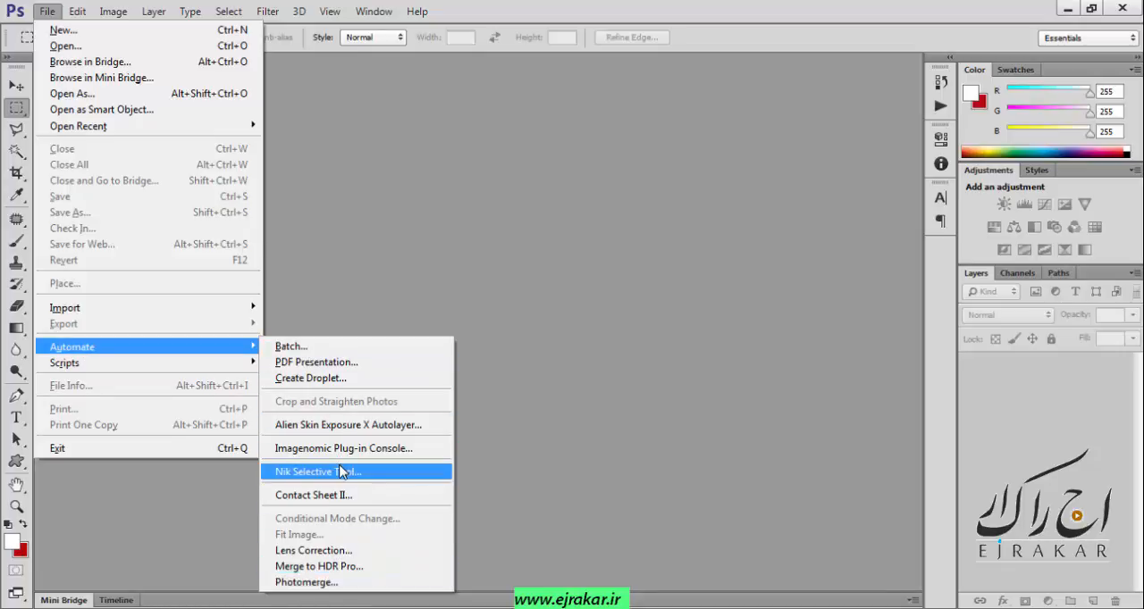
click(287, 345)
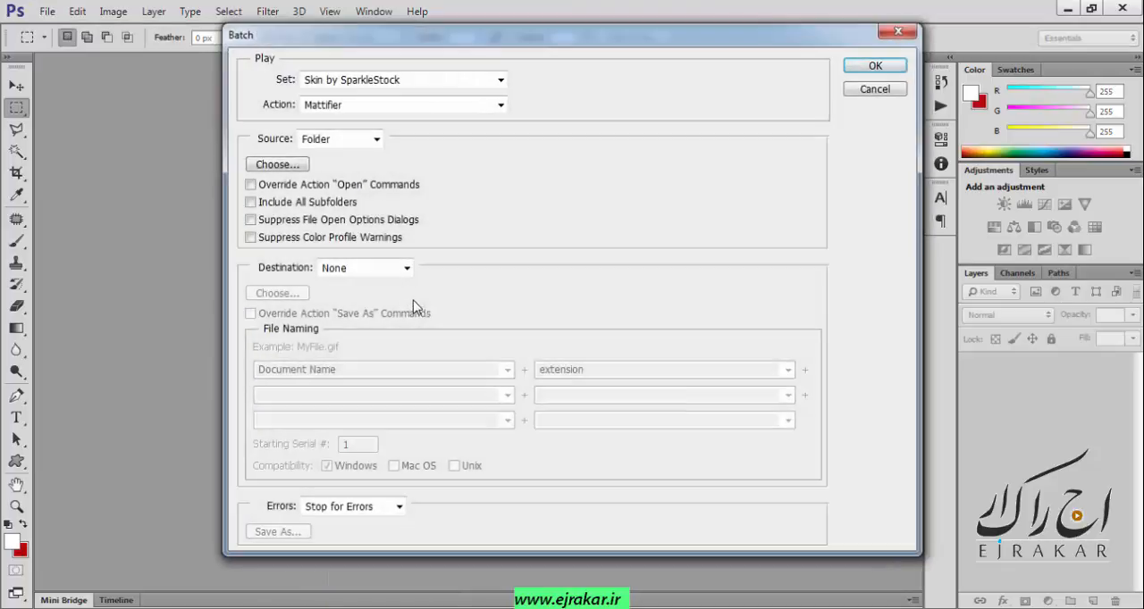
drag(276, 38, 247, 71)
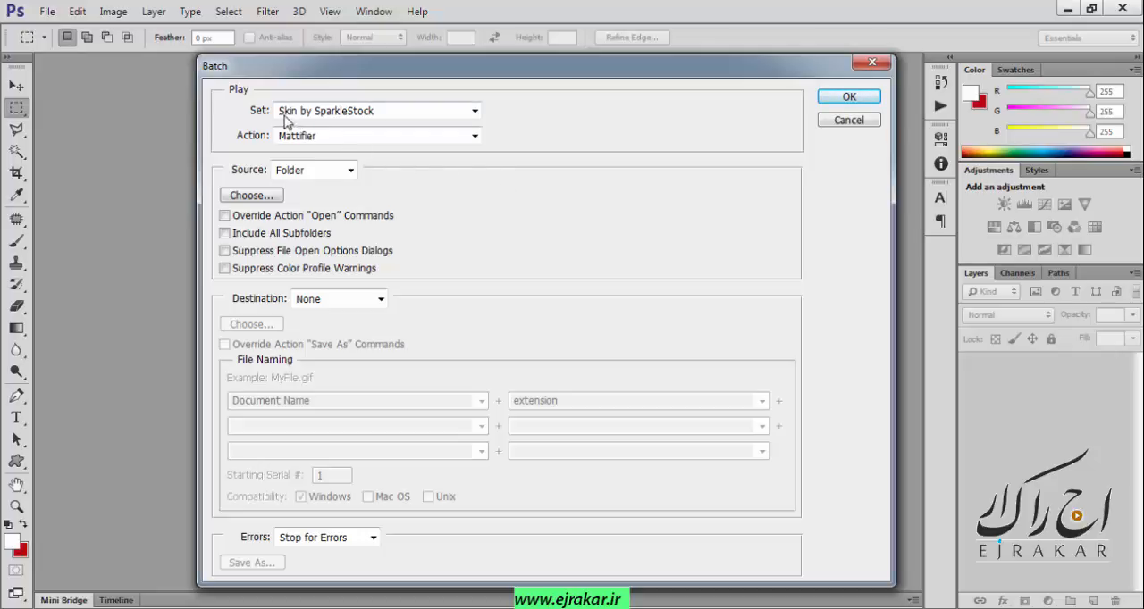
click(399, 111)
click(401, 113)
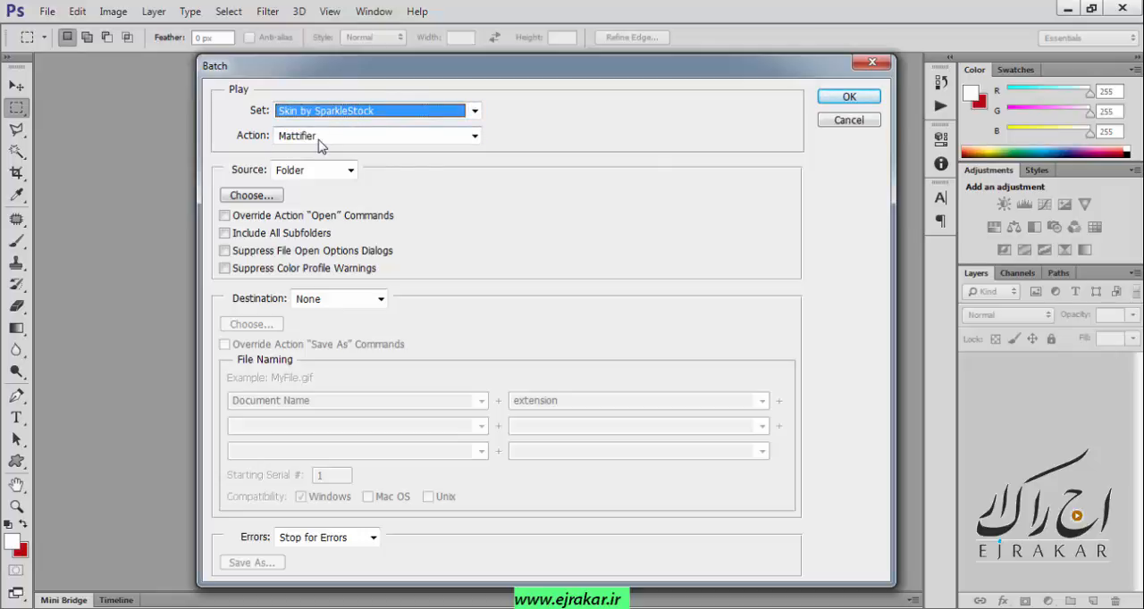
click(320, 141)
click(320, 150)
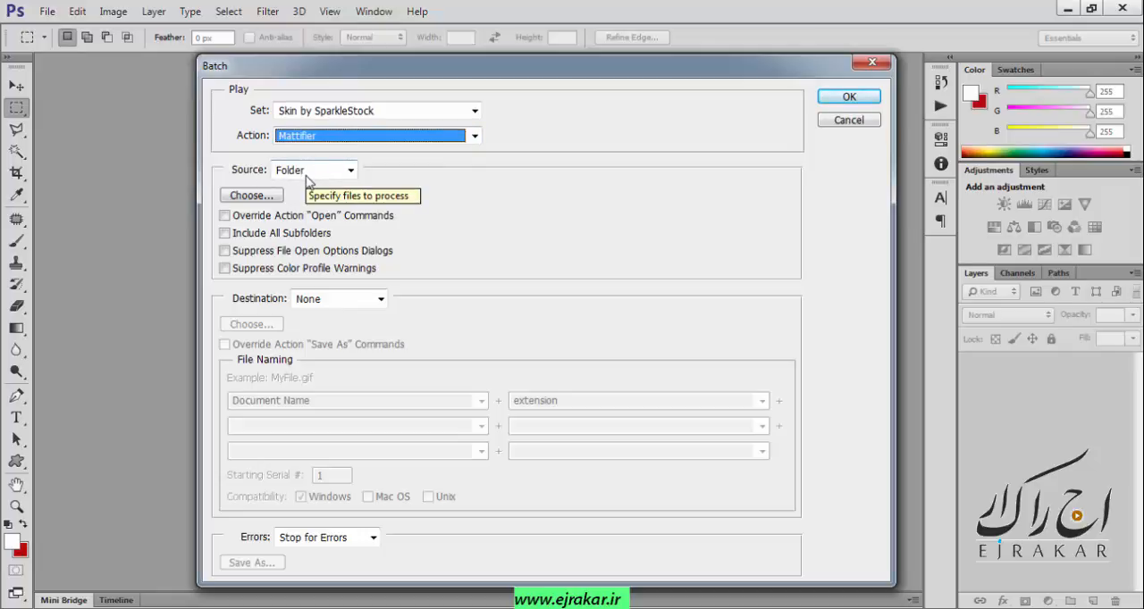
click(242, 201)
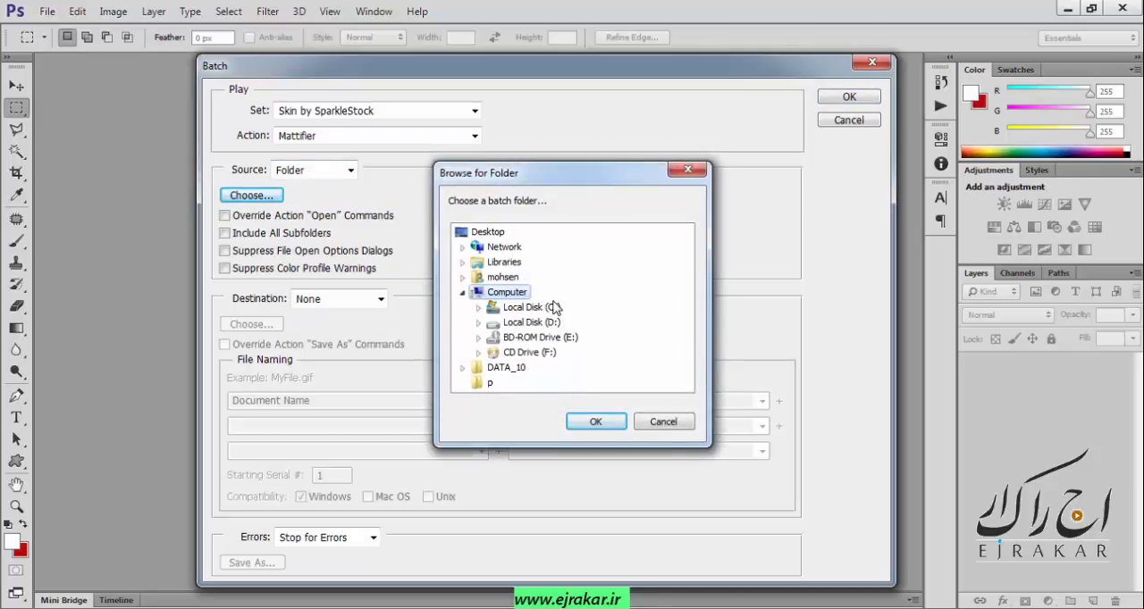
click(490, 384)
click(594, 425)
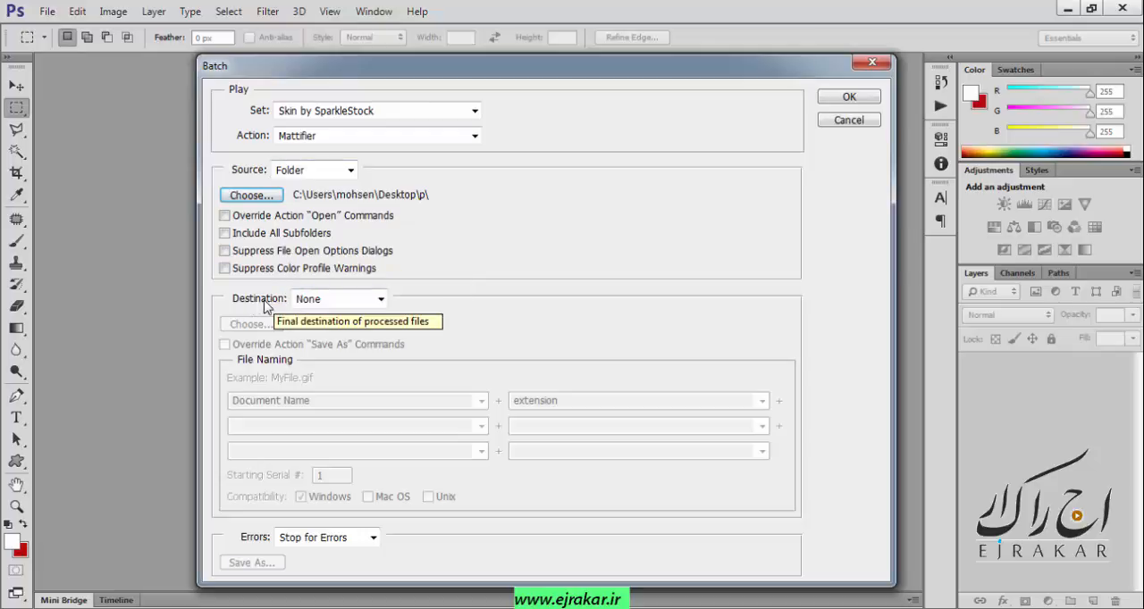
Set the batch destination to Folder, and cancel the Batch setup.
click(348, 300)
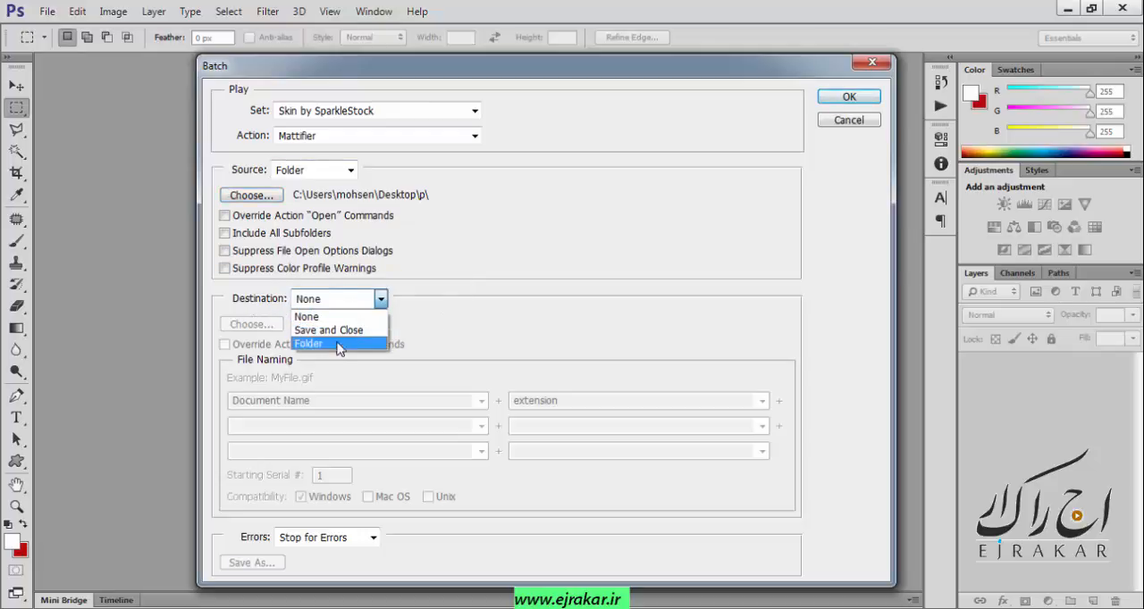
click(346, 346)
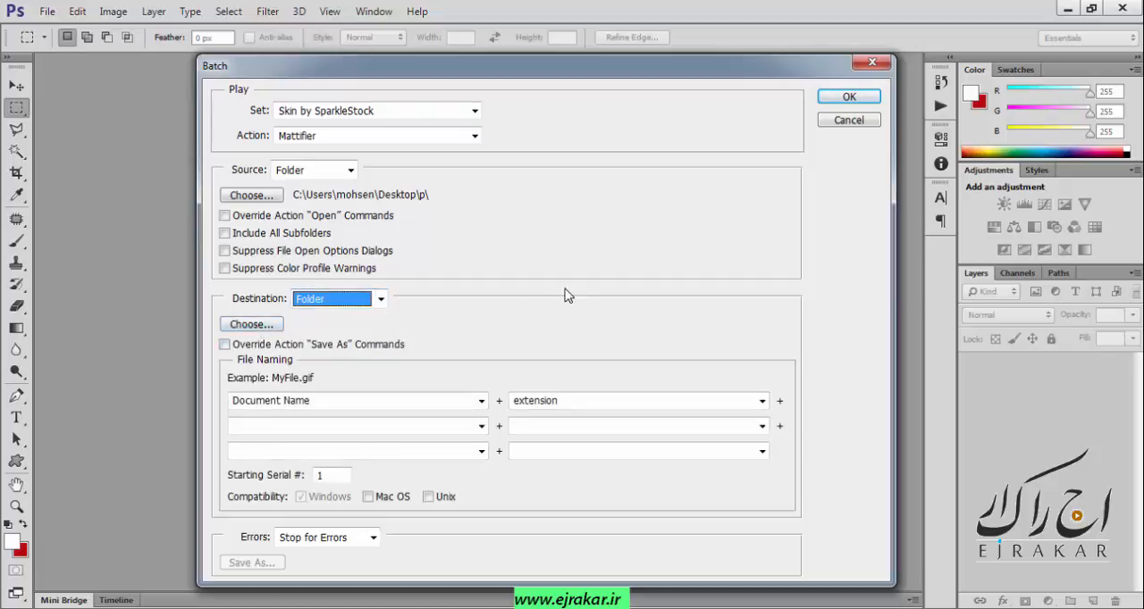
drag(505, 65, 501, 46)
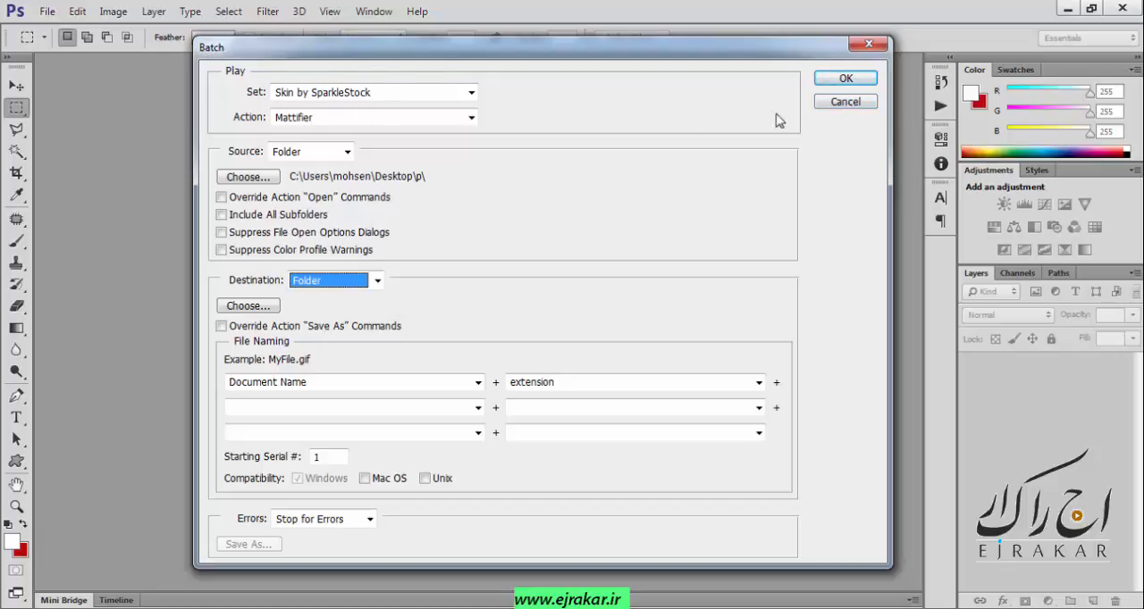
click(840, 104)
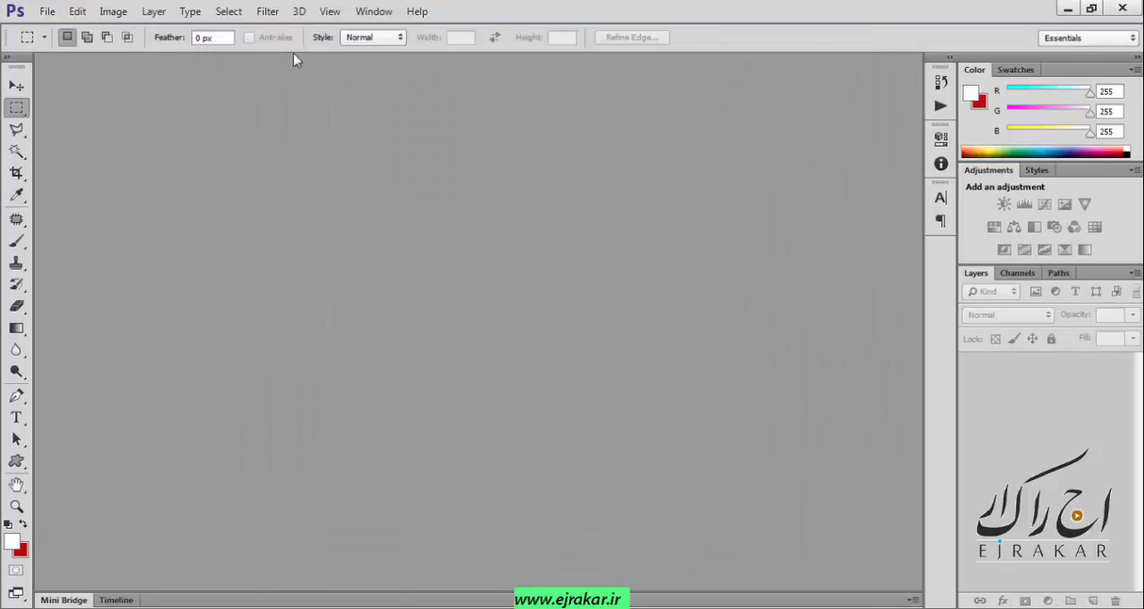
Start a PDF Presentation and add all the images from the desktop folder p, 09.jpg through 37.jpg, as source files.
click(47, 12)
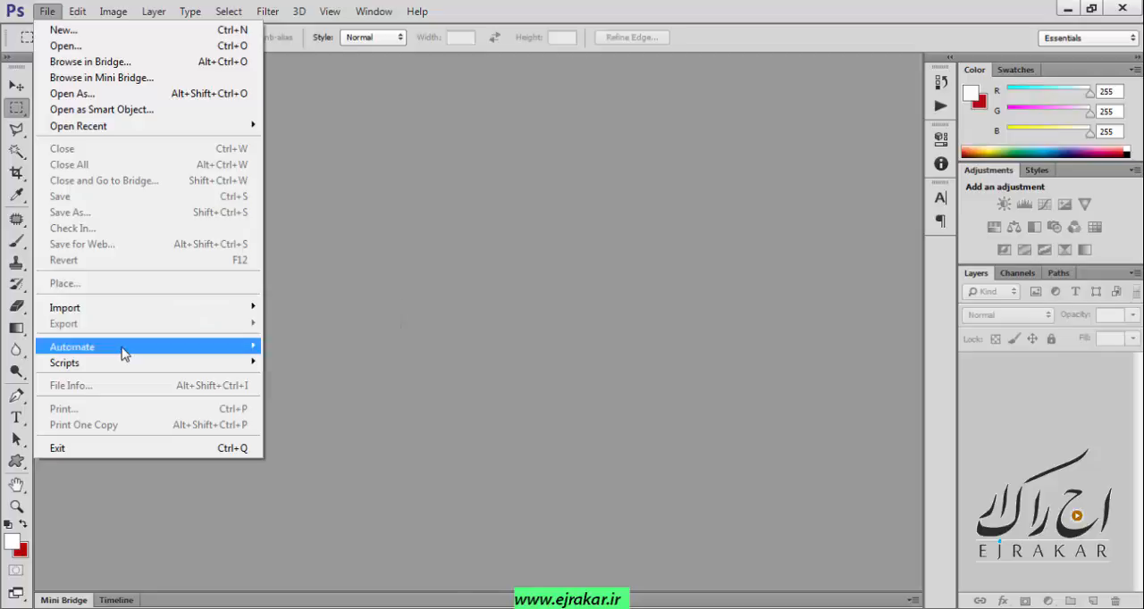
mouse_move(123, 354)
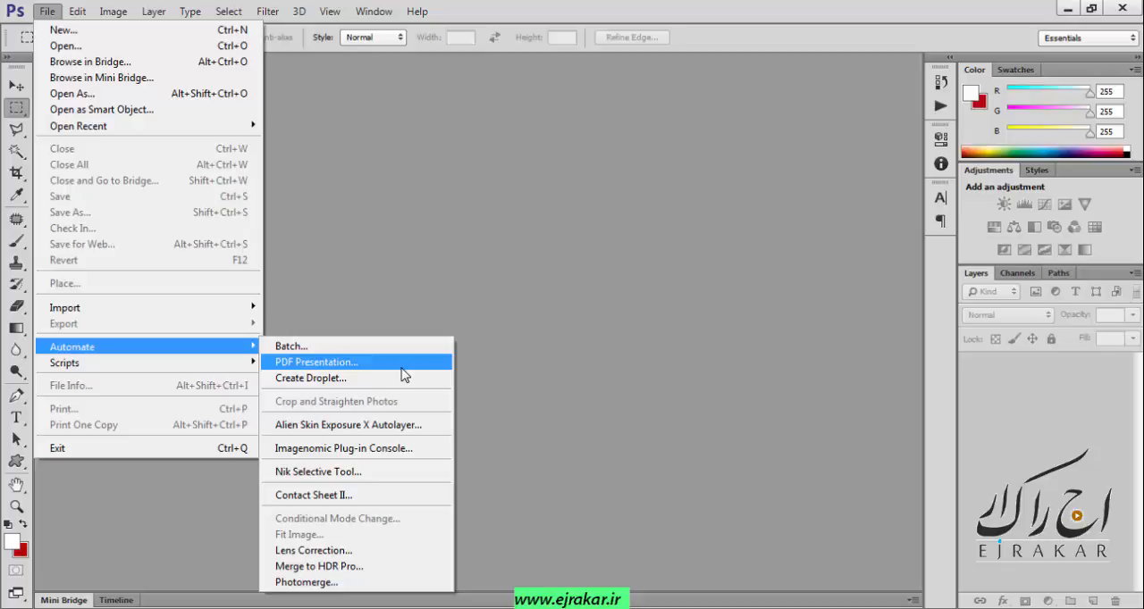
click(345, 367)
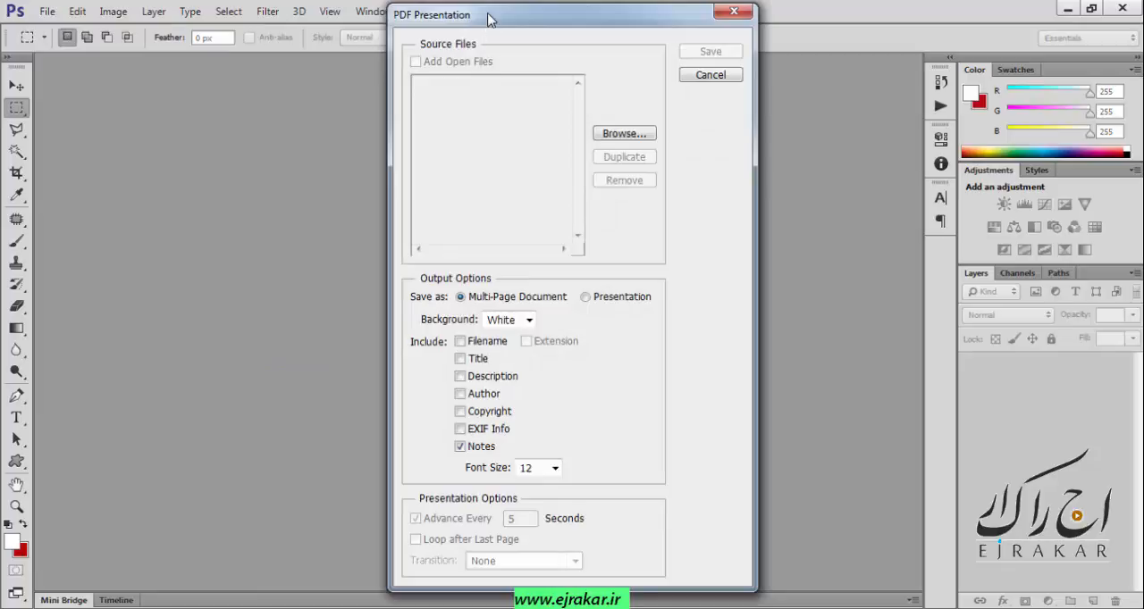
drag(490, 20, 439, 35)
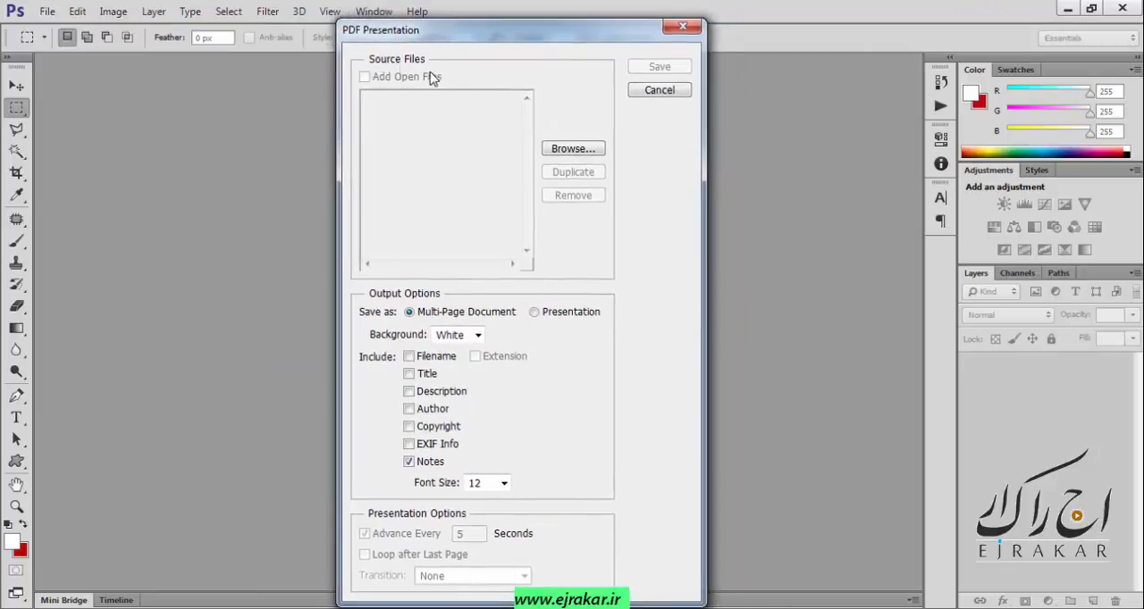
click(567, 152)
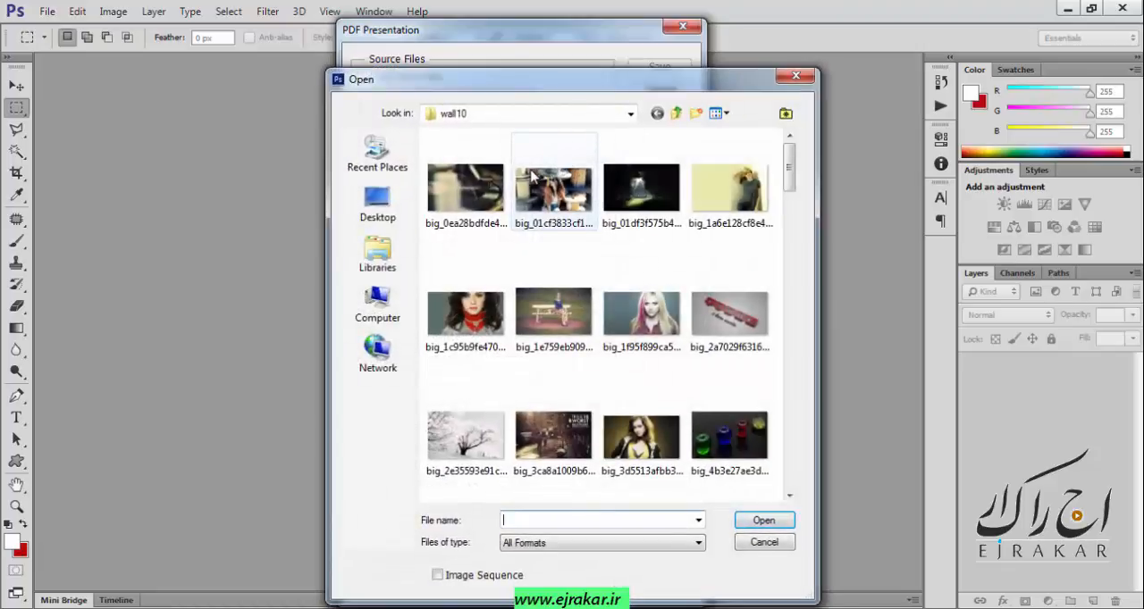
click(377, 204)
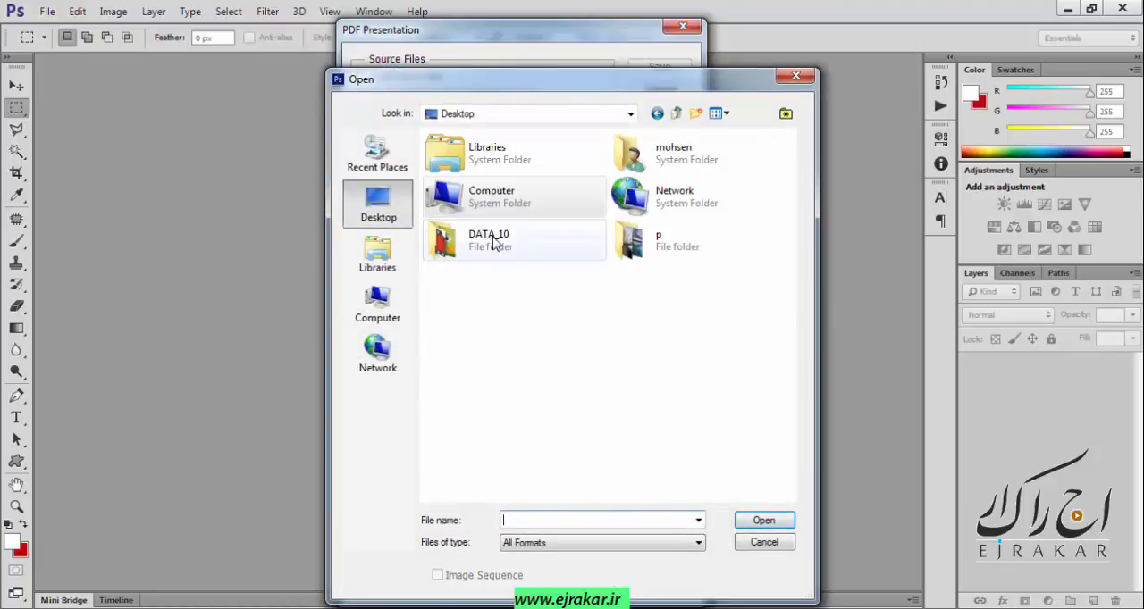
click(676, 245)
click(764, 520)
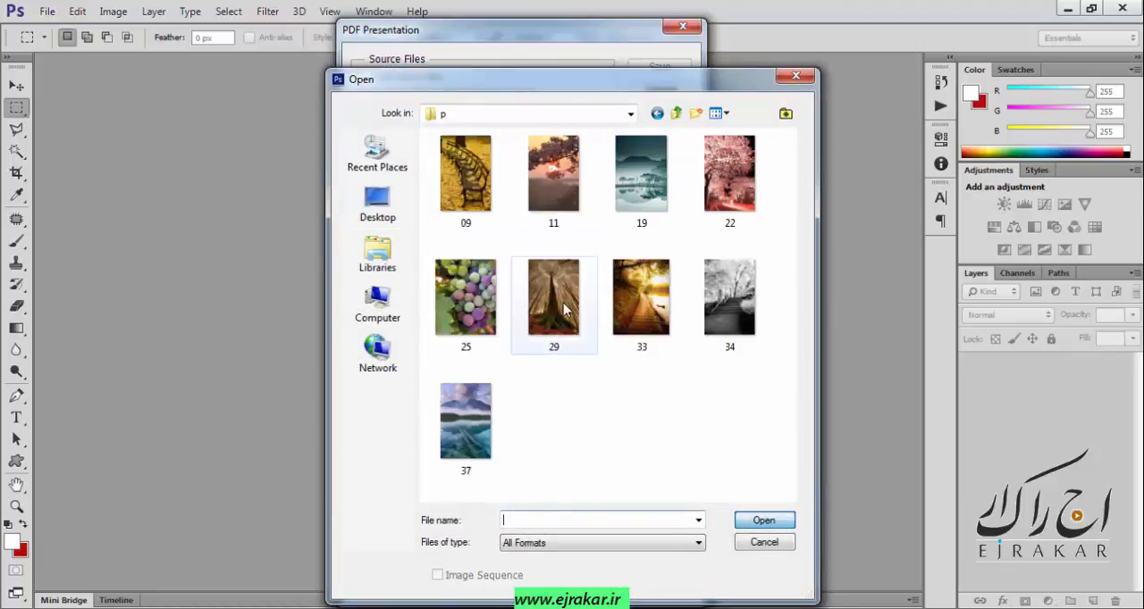
drag(788, 132, 426, 496)
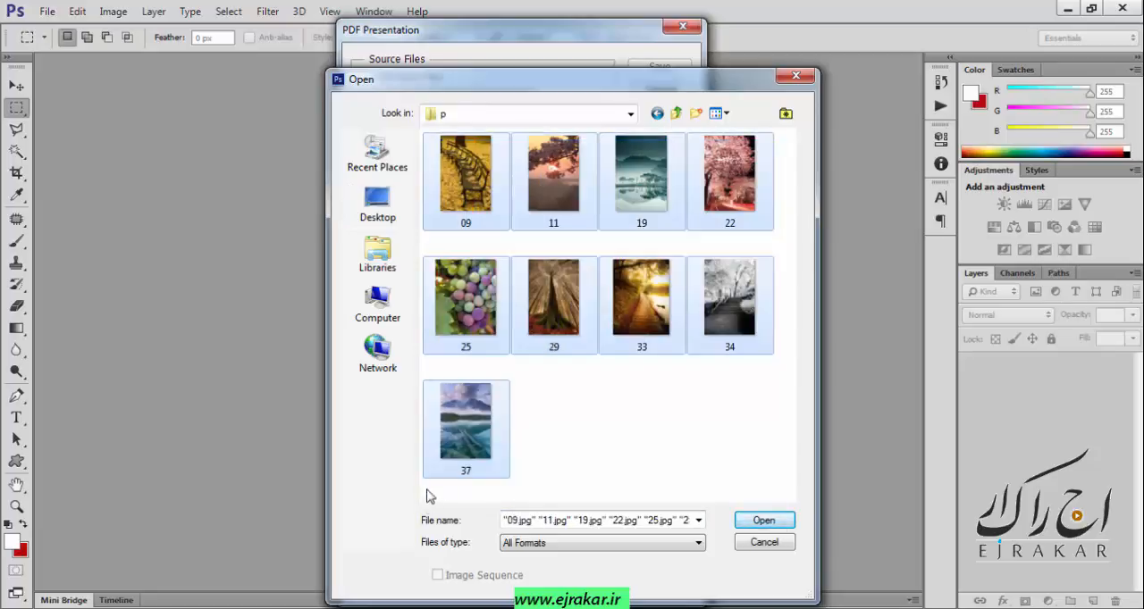
click(755, 524)
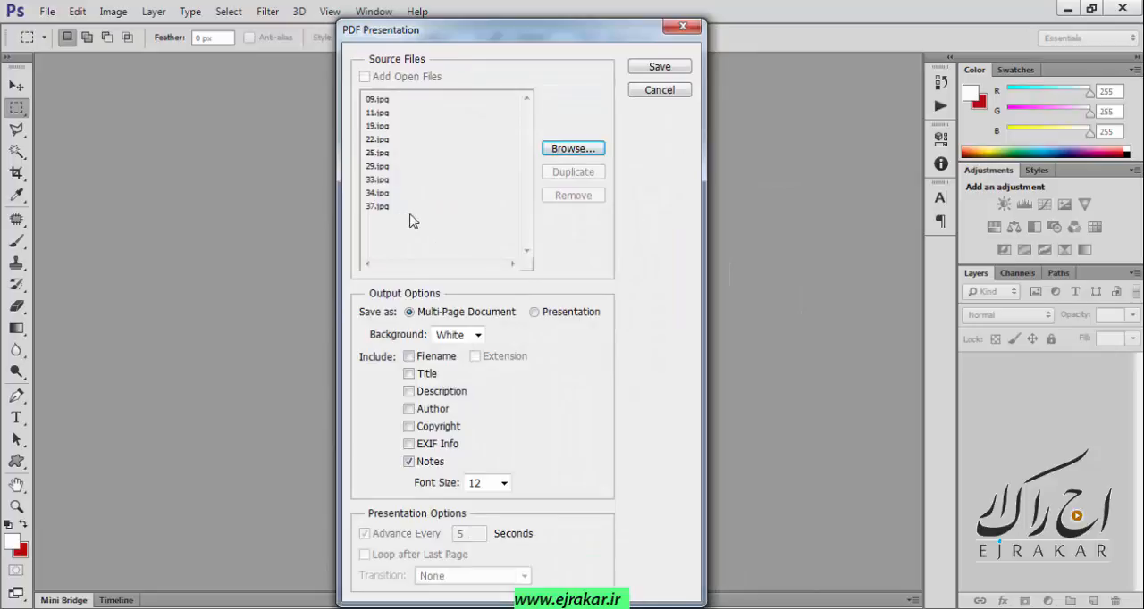
Exclude notes from the PDF and save it as a Presentation, keeping the transition at None.
drag(495, 33, 473, 26)
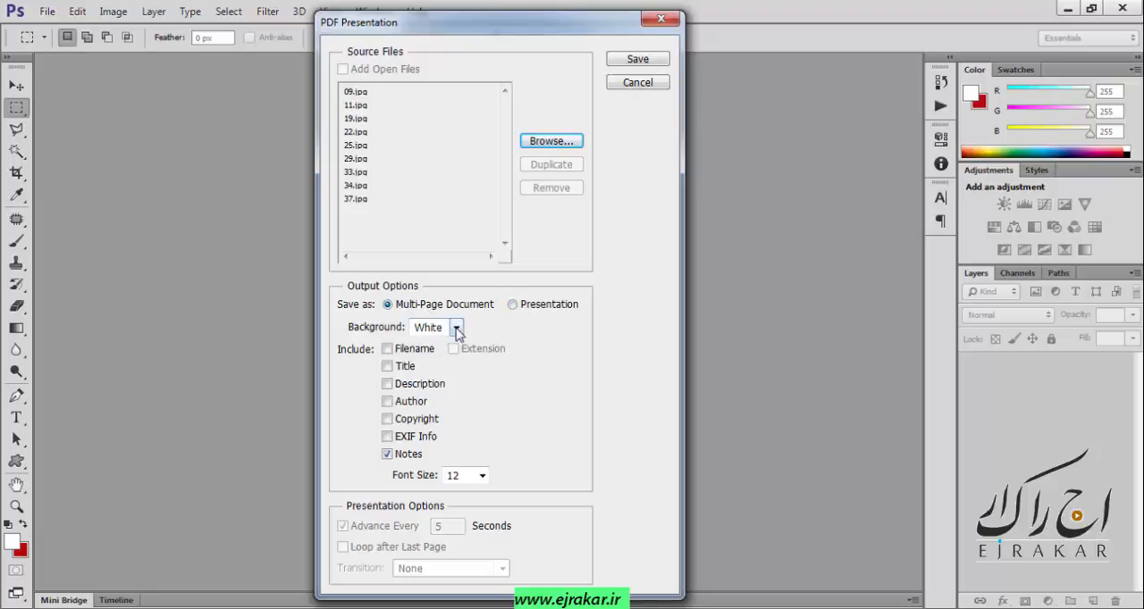
click(390, 456)
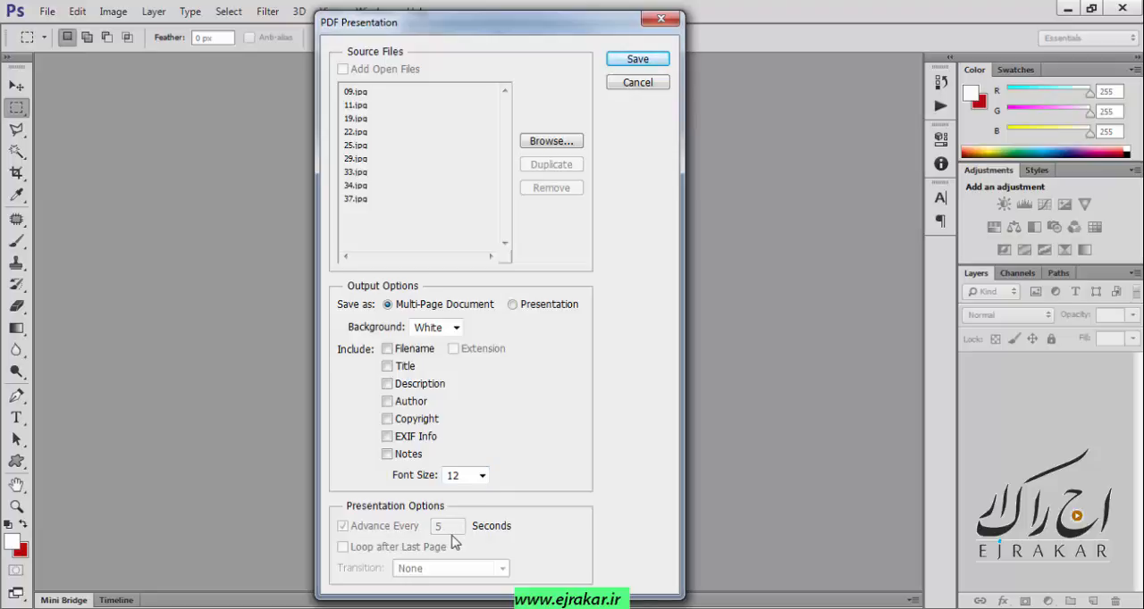
click(513, 307)
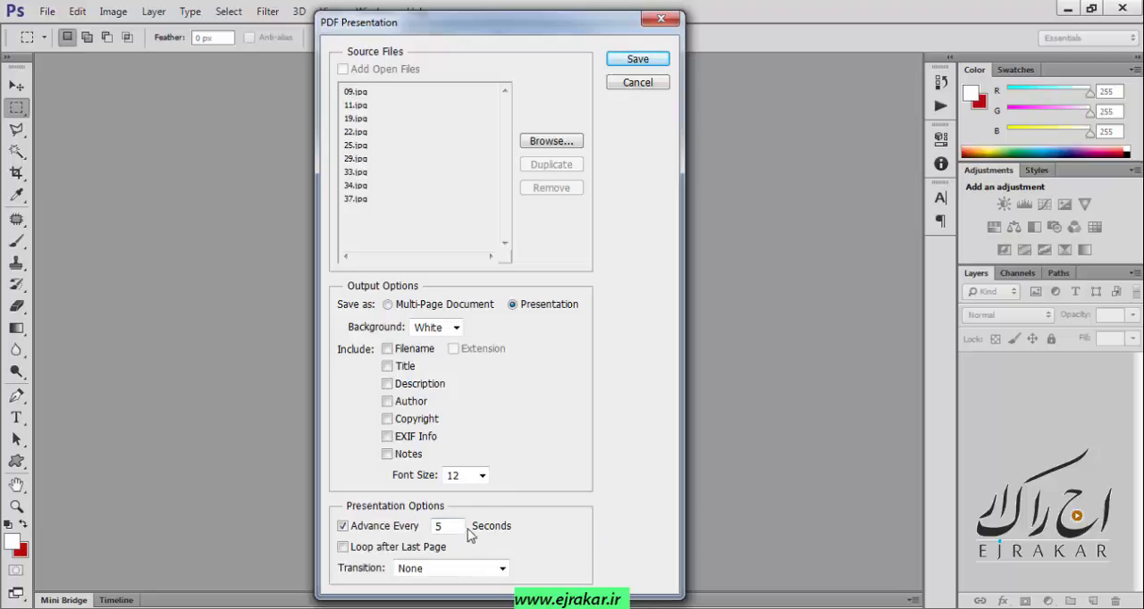
click(502, 568)
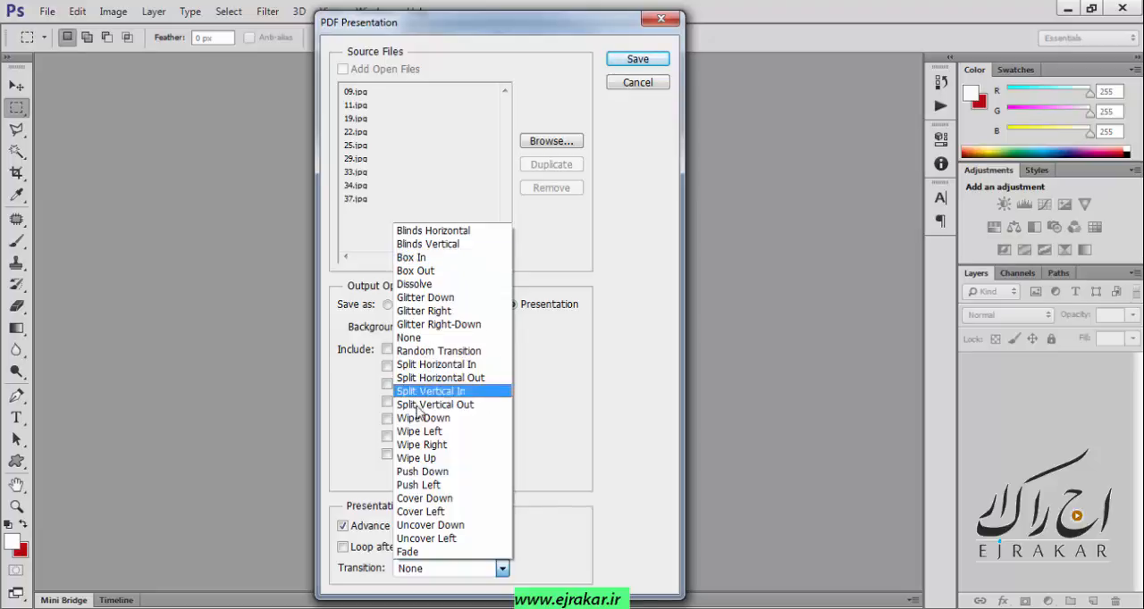
click(559, 403)
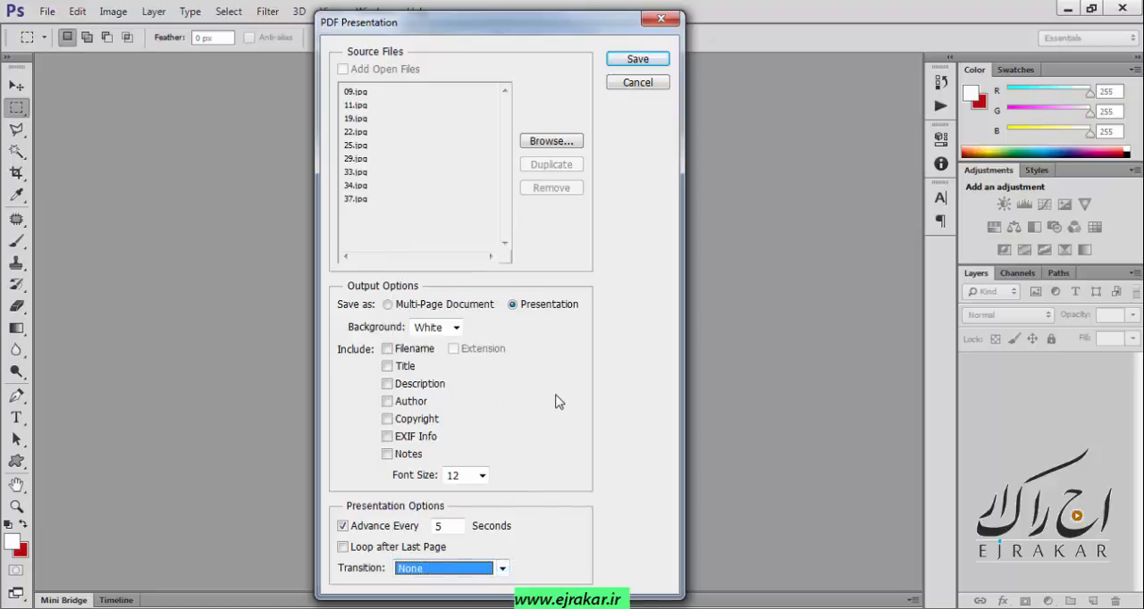
Save the PDF presentation to the Desktop as 1, keeping the default PDF settings.
click(638, 61)
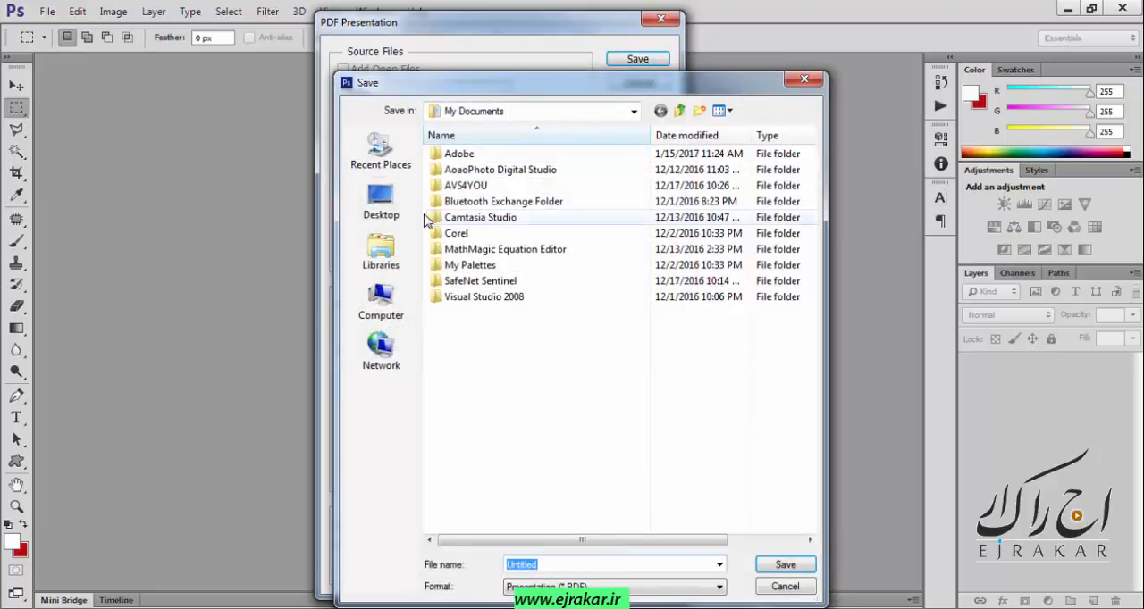
click(379, 210)
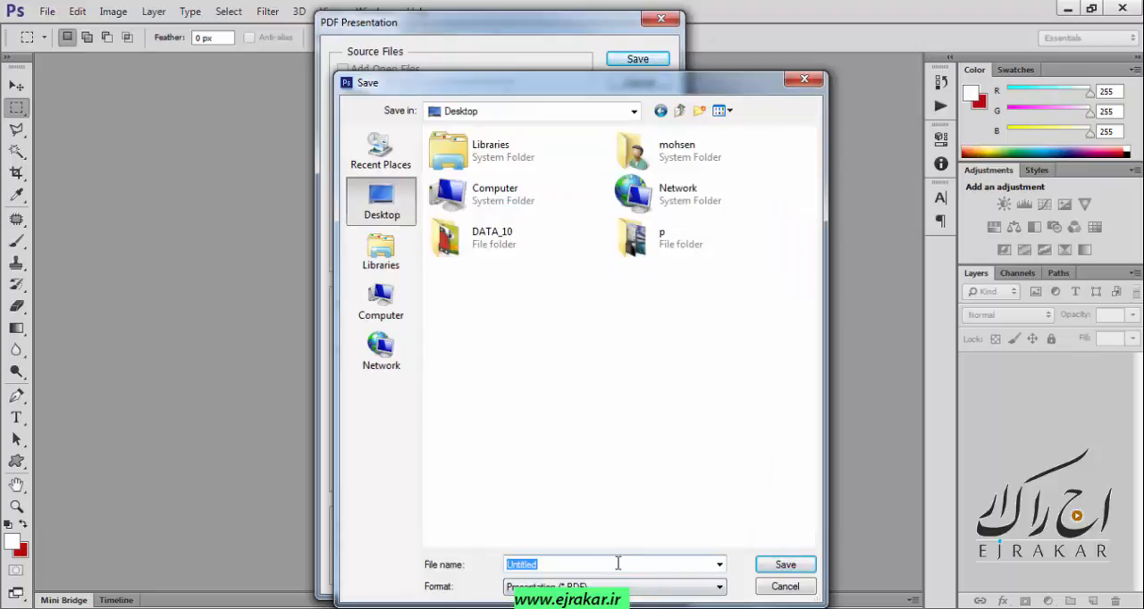
text(1)
click(785, 565)
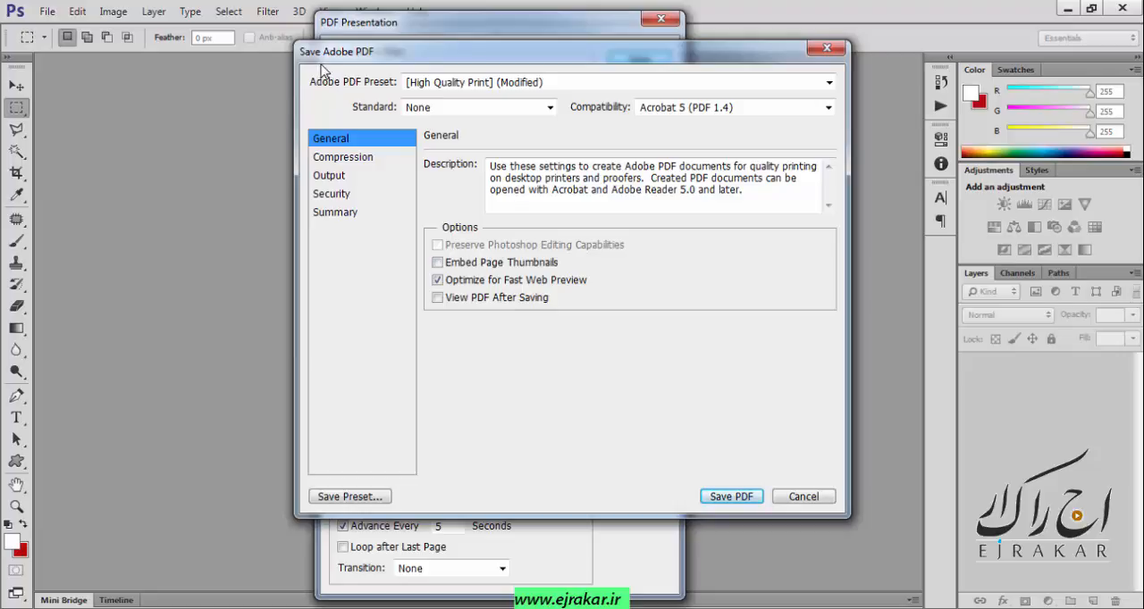
click(726, 498)
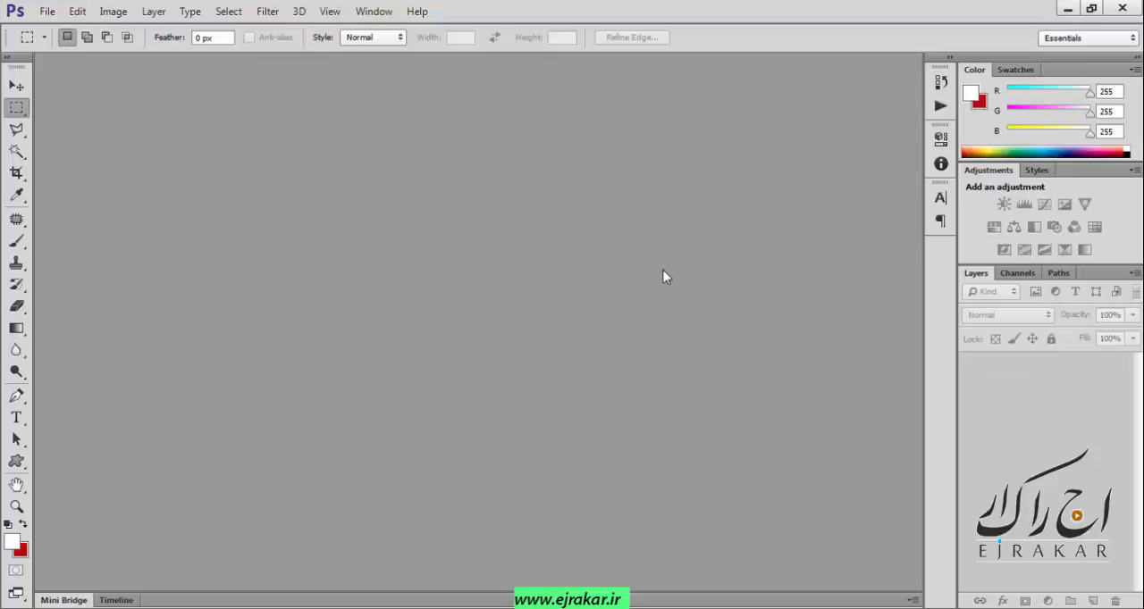
Switch to Nitro Pro, take 1.pdf out of full-screen view and look through its image pages.
click(1067, 8)
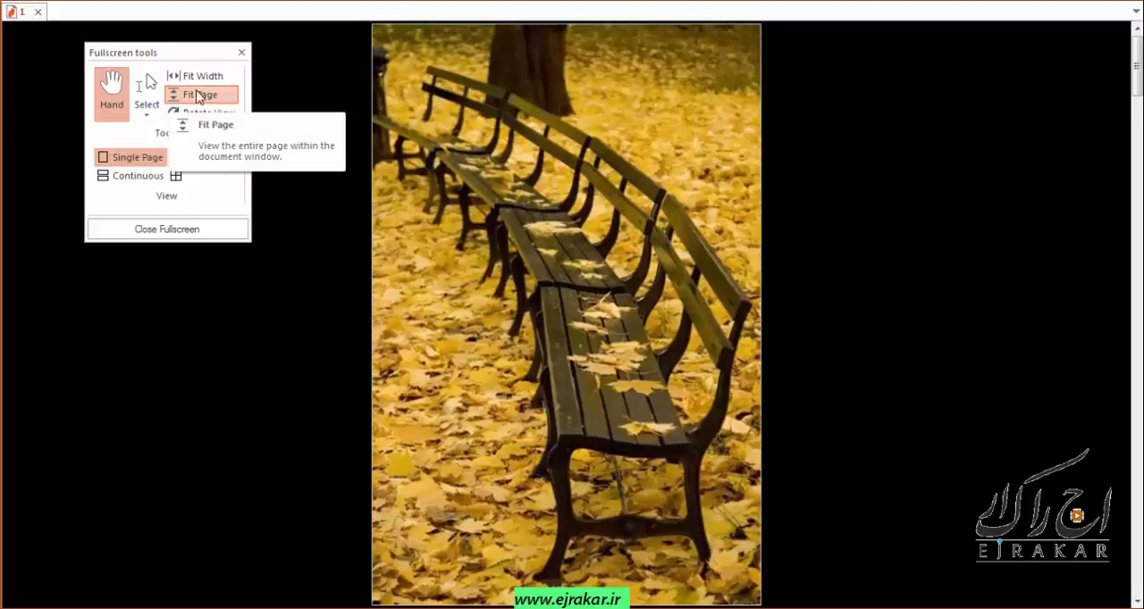
click(209, 230)
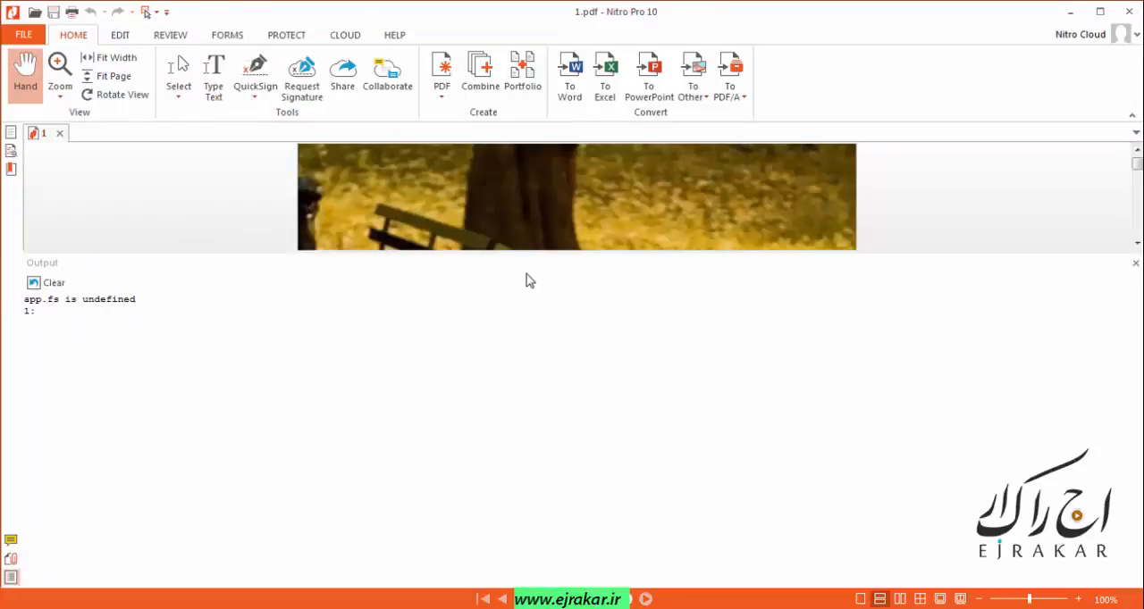
scroll(669, 247, up, 3)
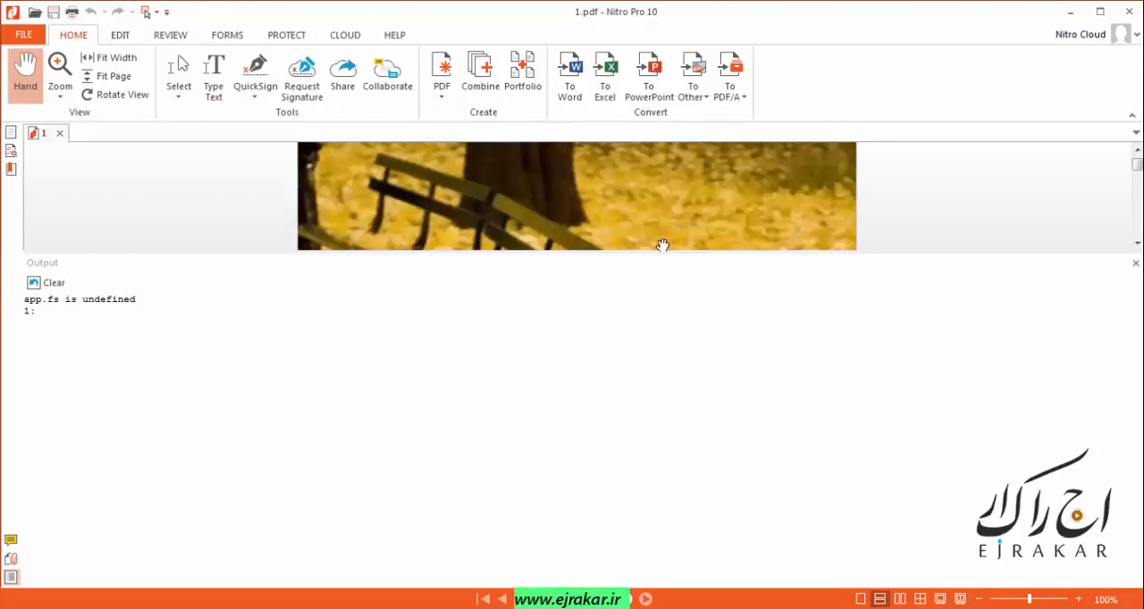
drag(559, 254, 585, 585)
scroll(630, 357, down, 5)
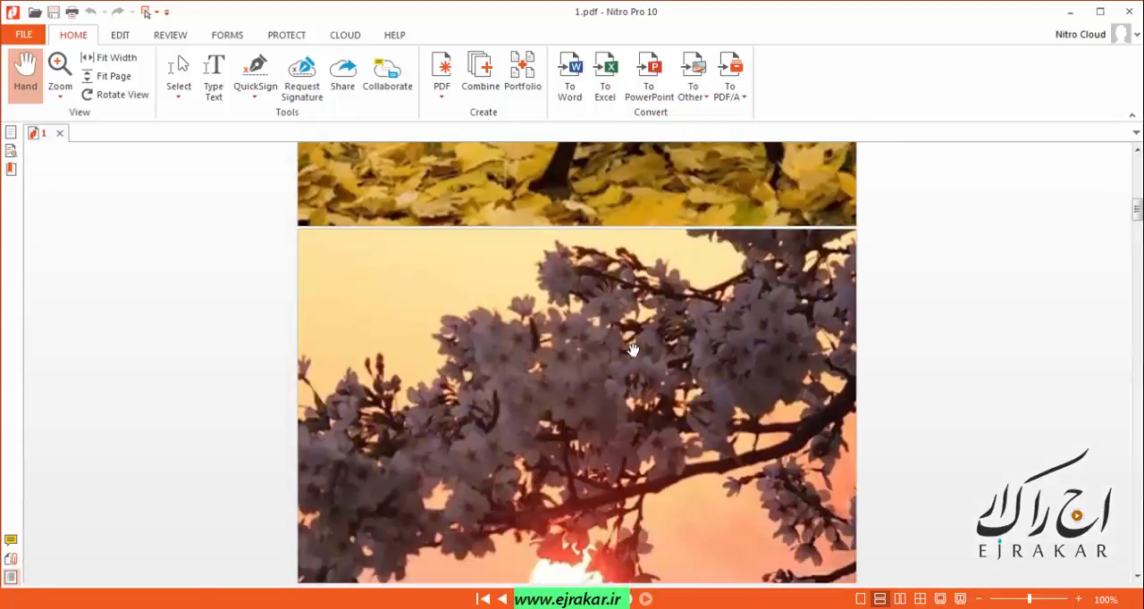
scroll(632, 349, down, 15)
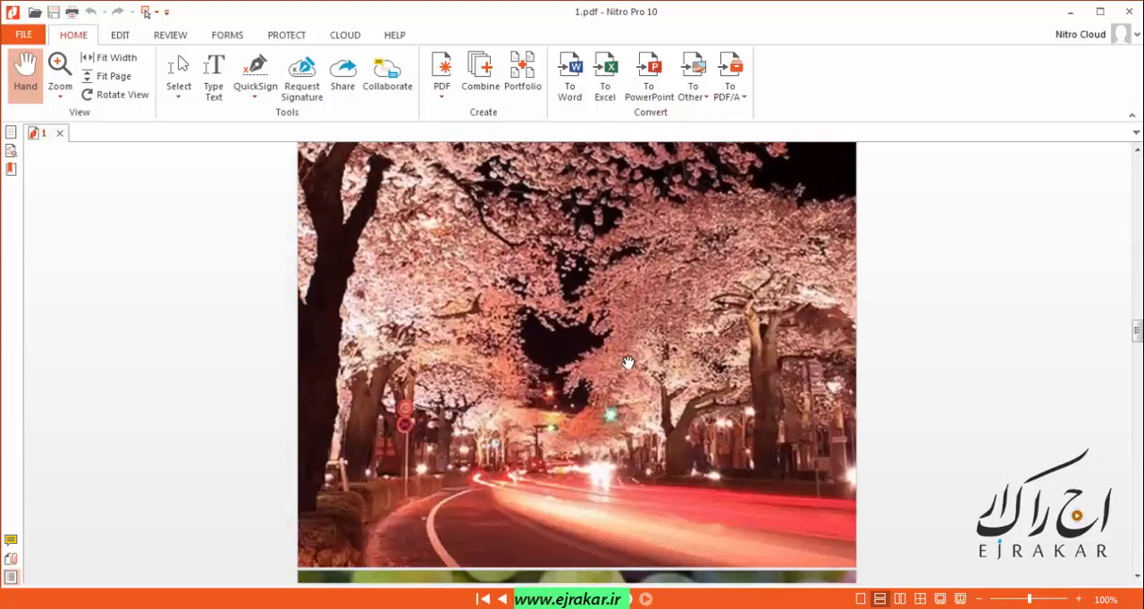
Look through the remaining image pages of 1.pdf and close Nitro Pro to return to Photoshop.
scroll(784, 352, down, 5)
scroll(770, 369, up, 8)
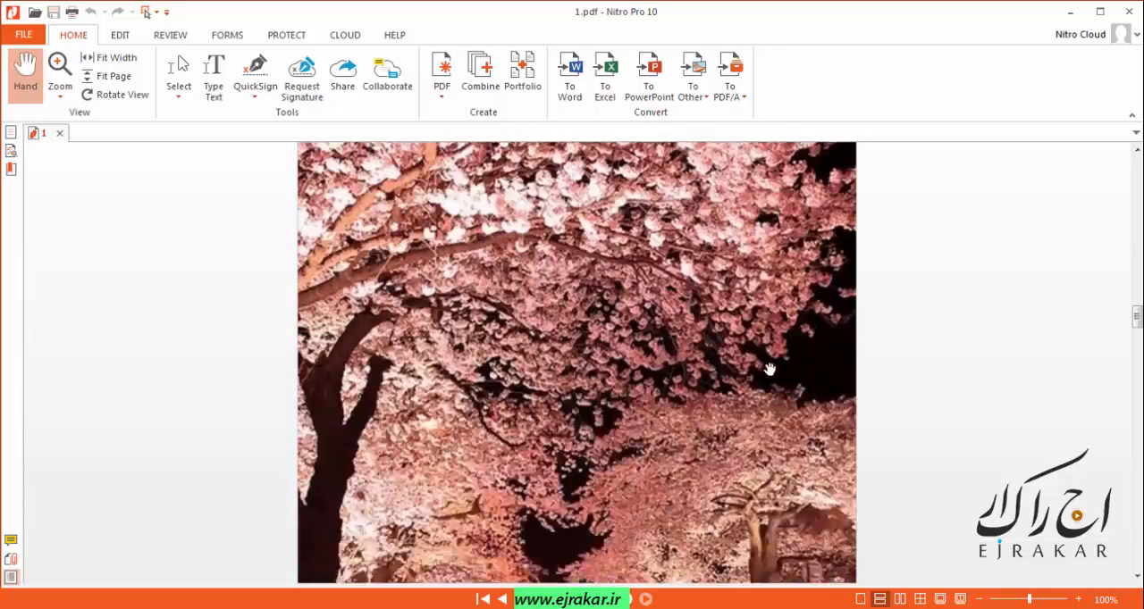
scroll(771, 369, up, 6)
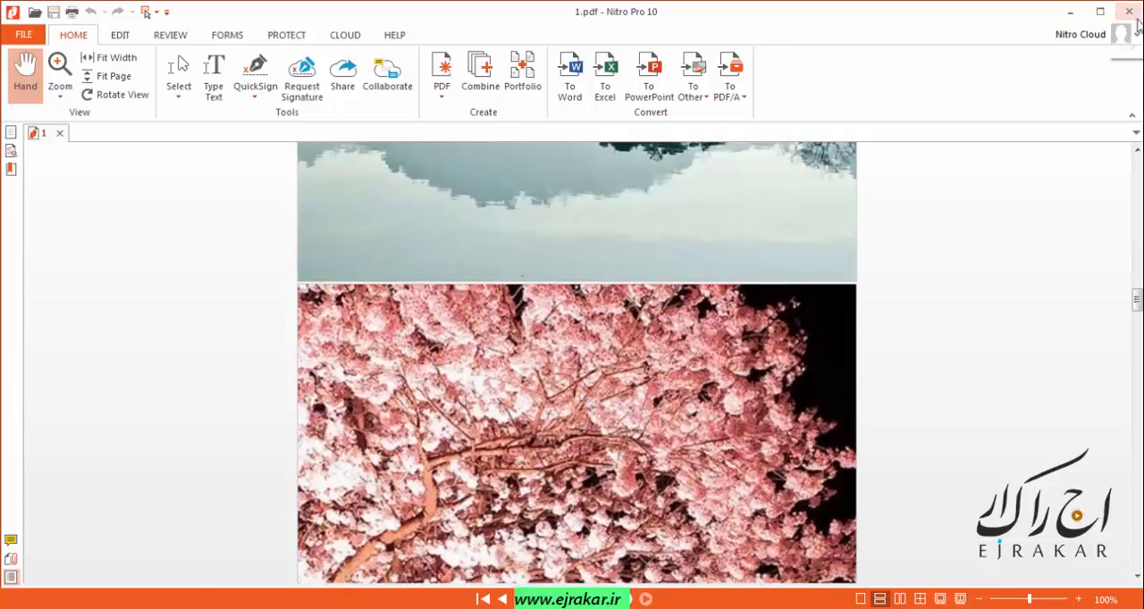
click(1130, 13)
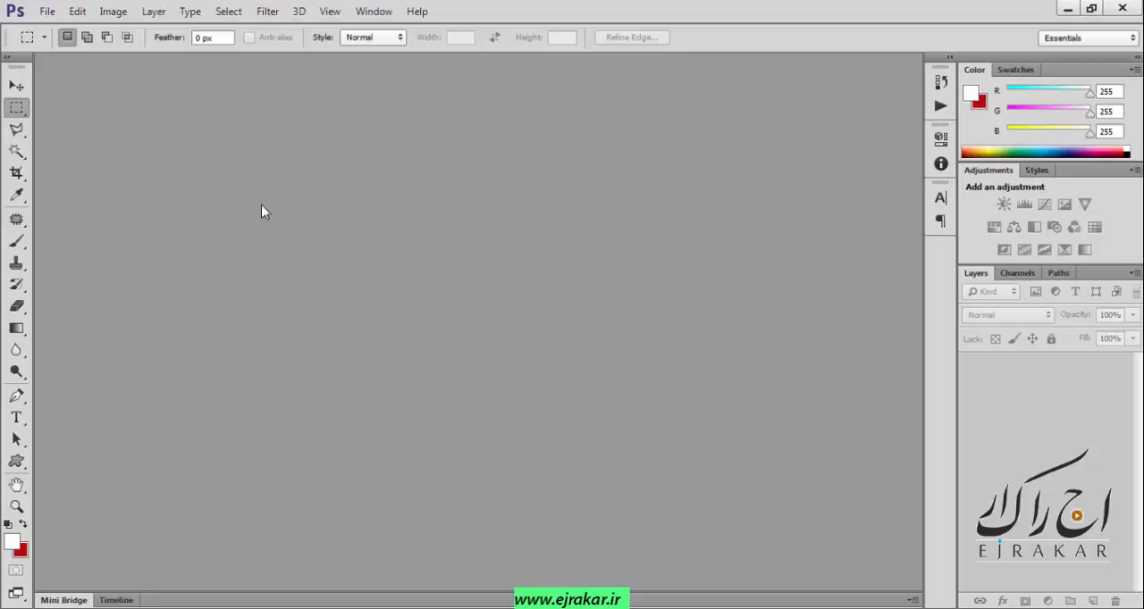
Start Contact Sheet II and choose the desktop folder p as the source images, excluding subfolders.
click(46, 10)
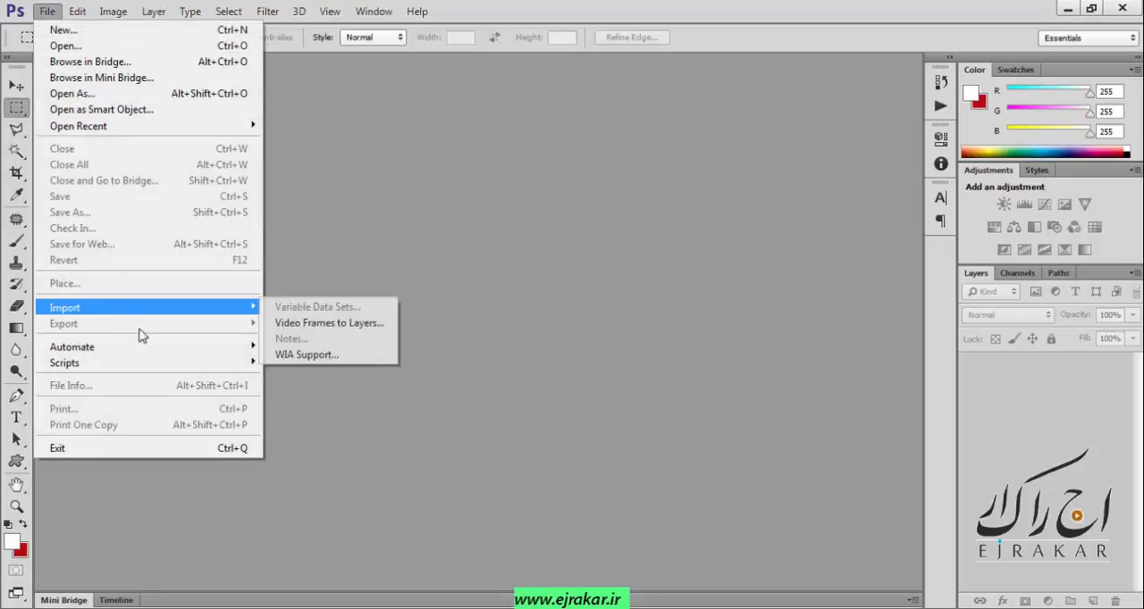
mouse_move(152, 354)
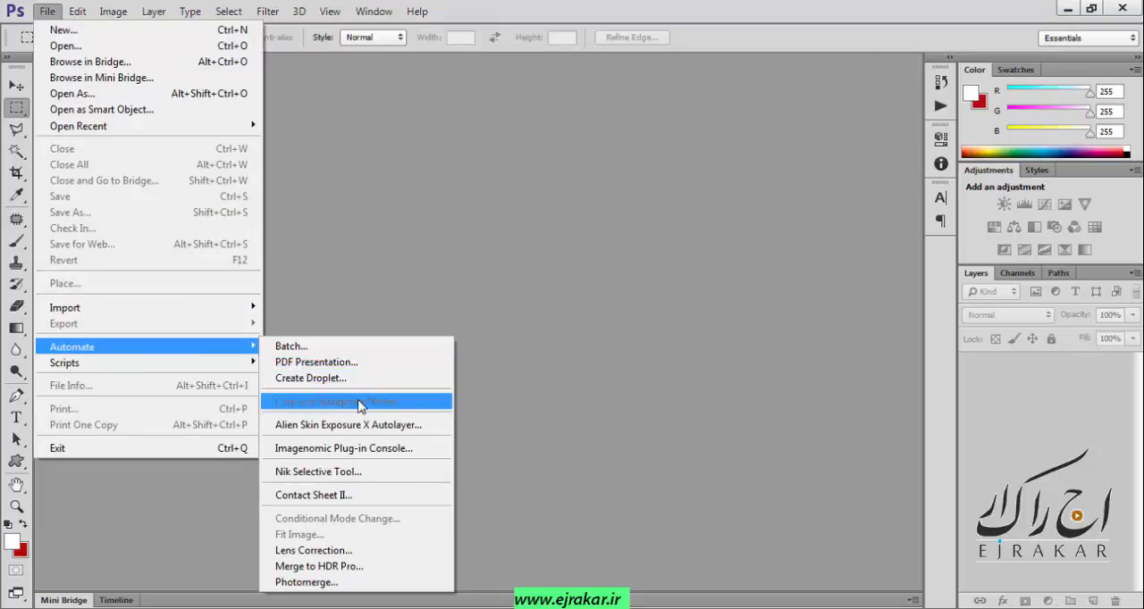
click(344, 498)
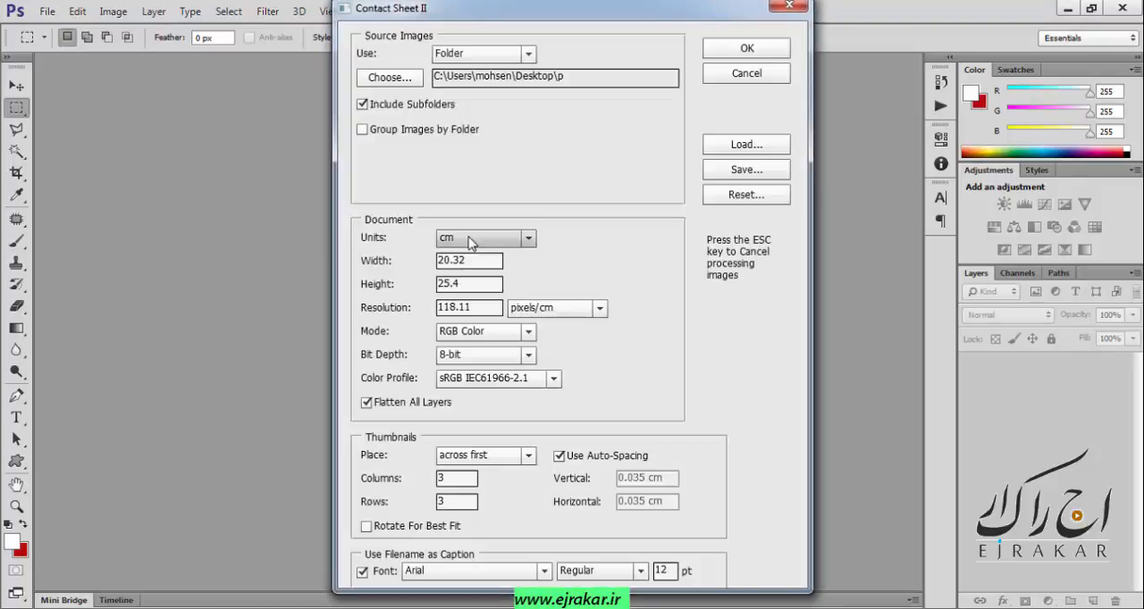
drag(548, 20, 481, 34)
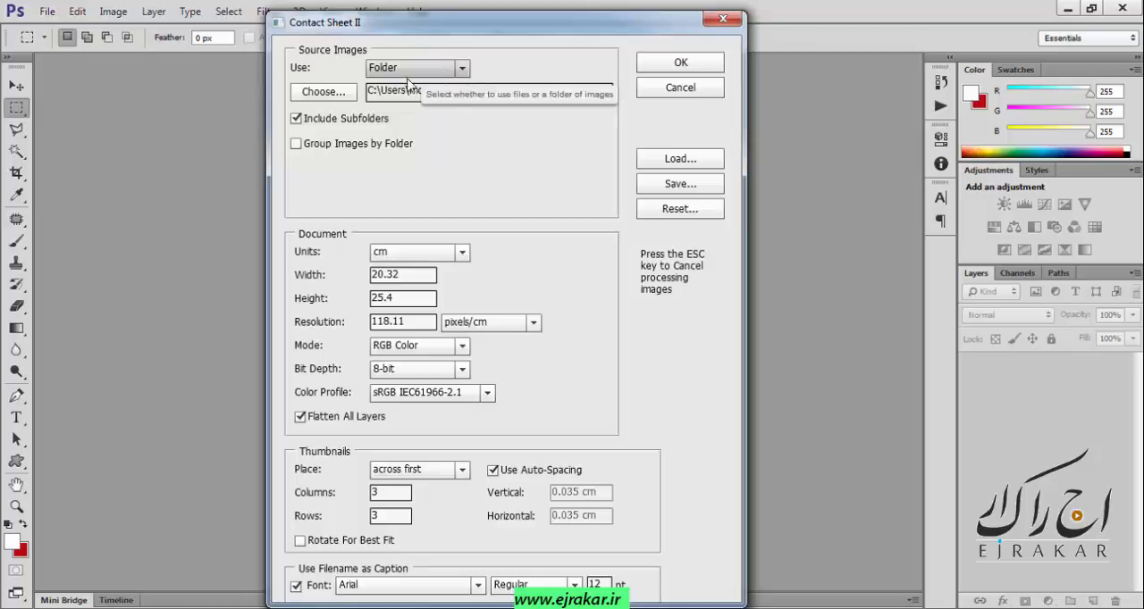
click(324, 91)
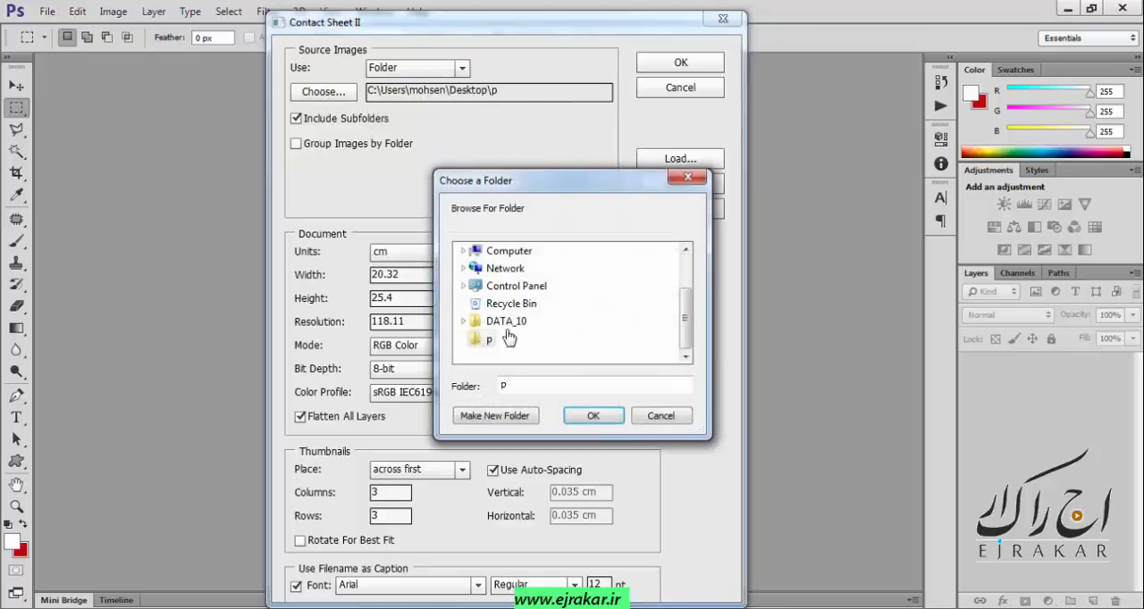
click(589, 416)
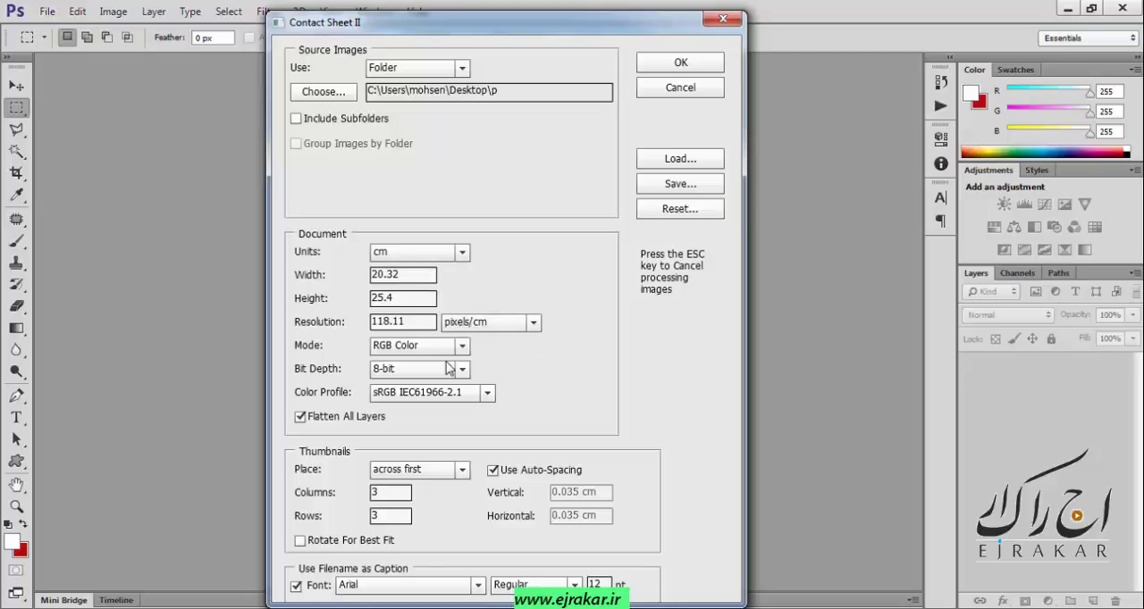
Generate a contact sheet of 3 columns and 3 rows without filename captions, keeping the 20.32 by 25.4 cm page and auto-spacing.
click(375, 275)
click(380, 298)
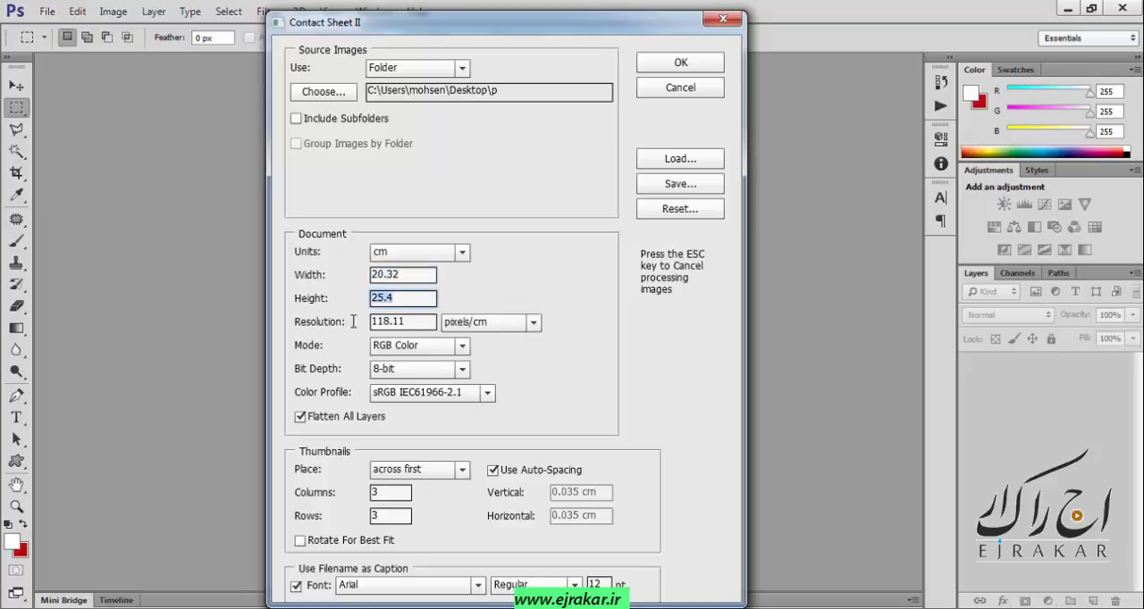
click(410, 323)
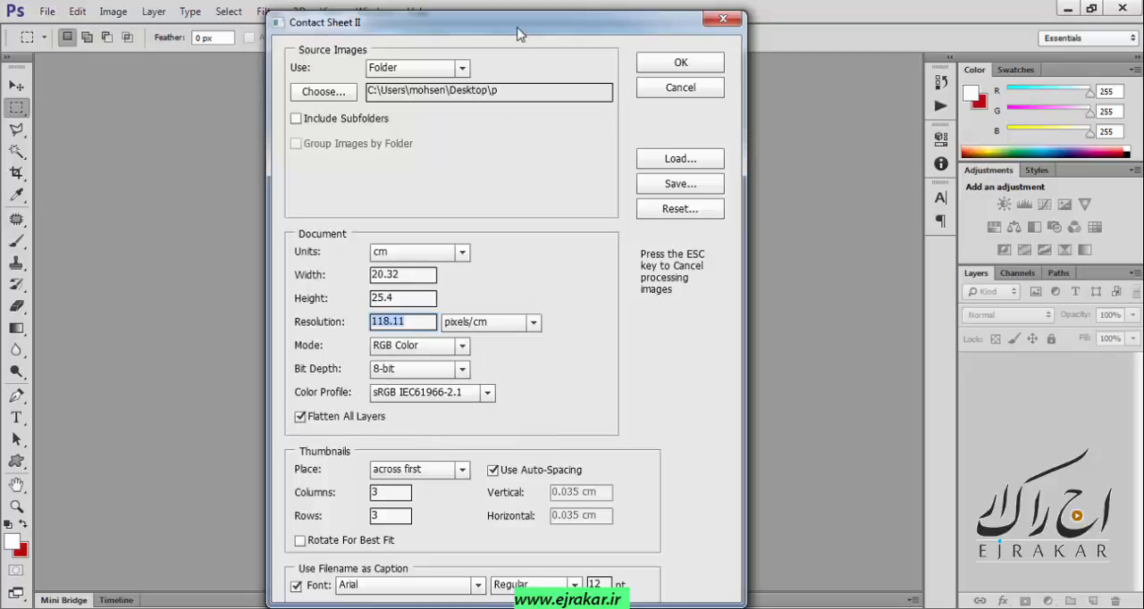
drag(519, 33, 517, 20)
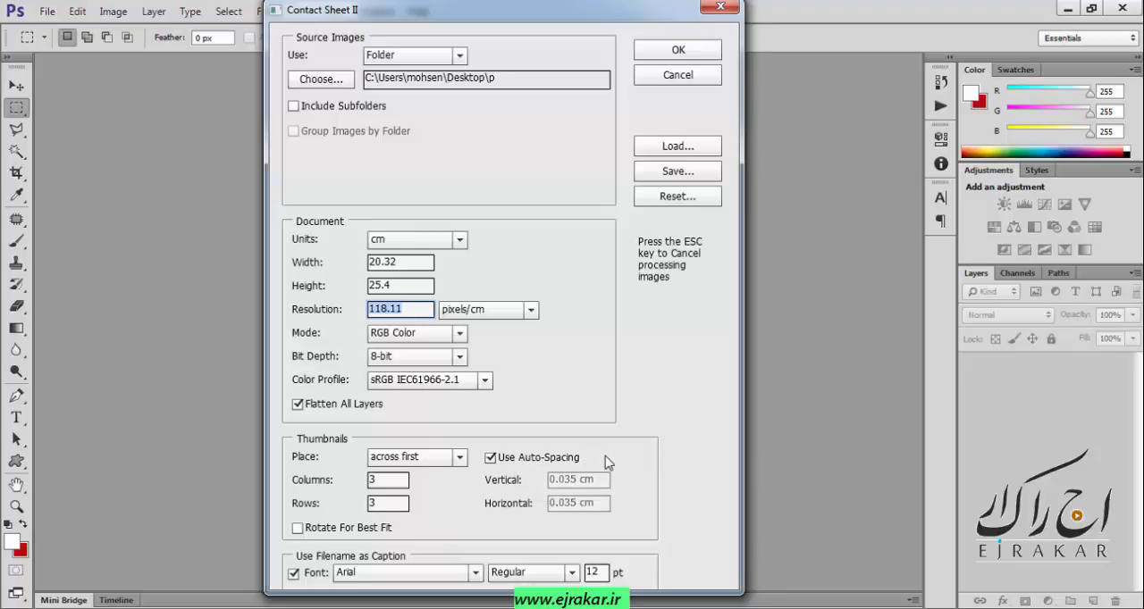
click(490, 458)
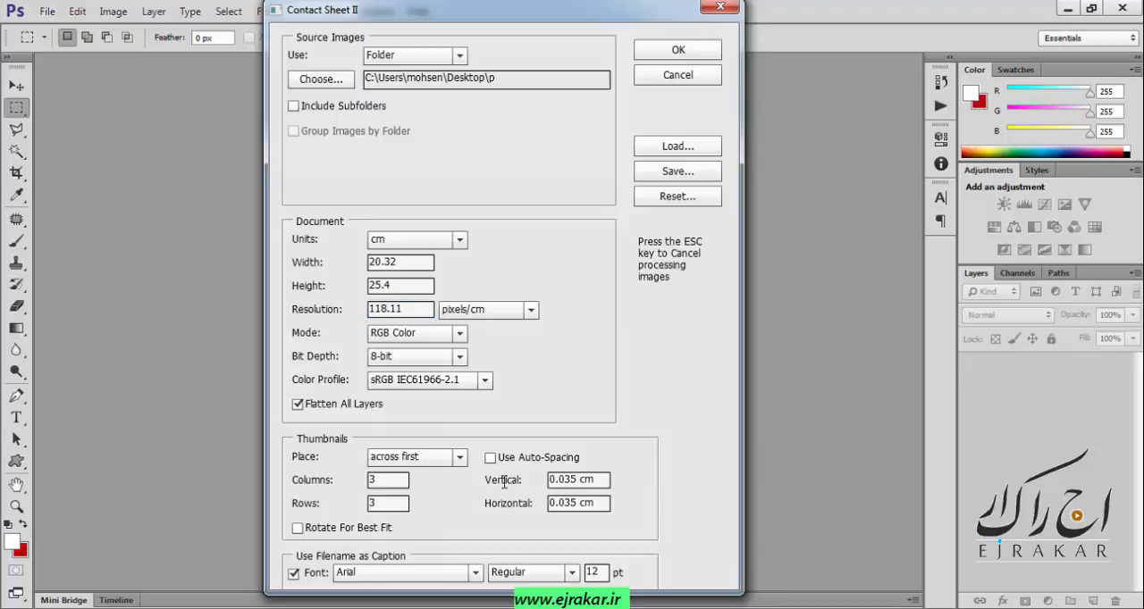
click(489, 458)
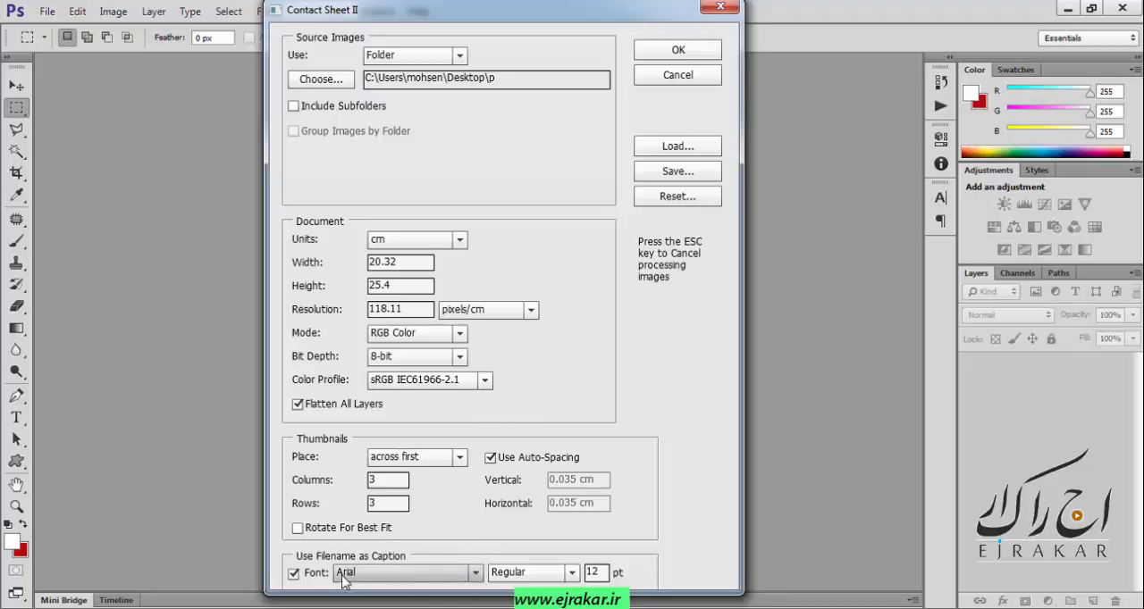
click(294, 574)
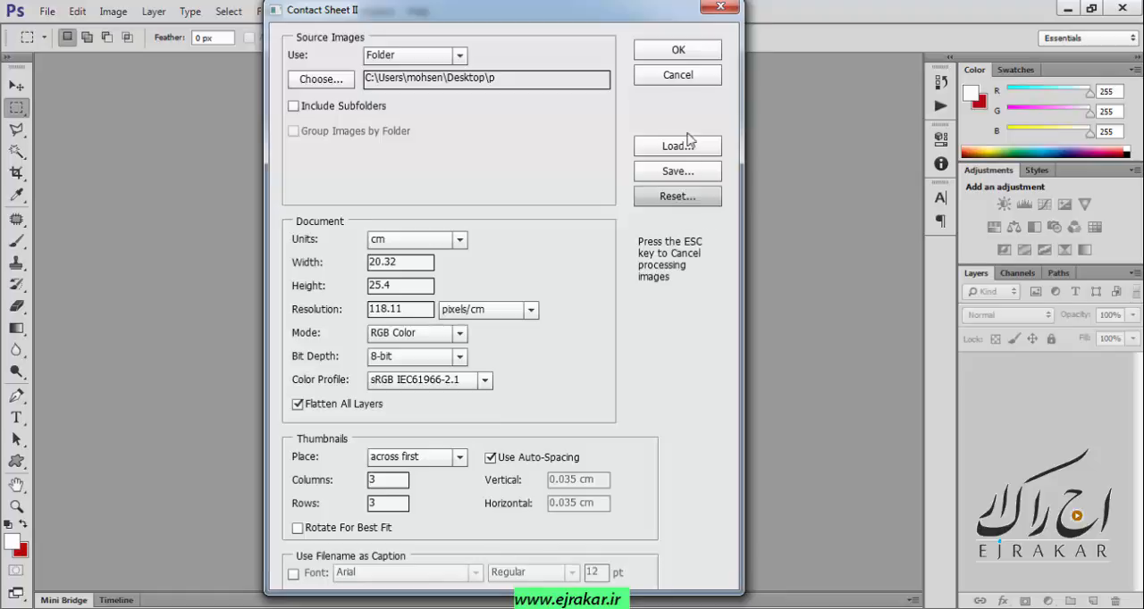
click(678, 51)
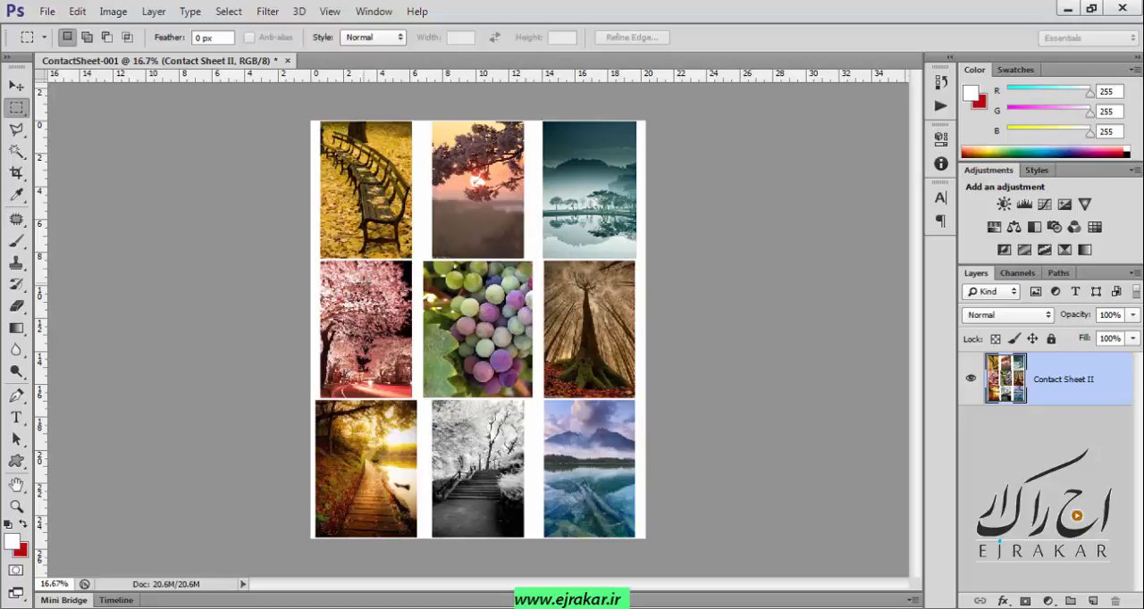
Close the contact sheet document without saving it.
click(47, 11)
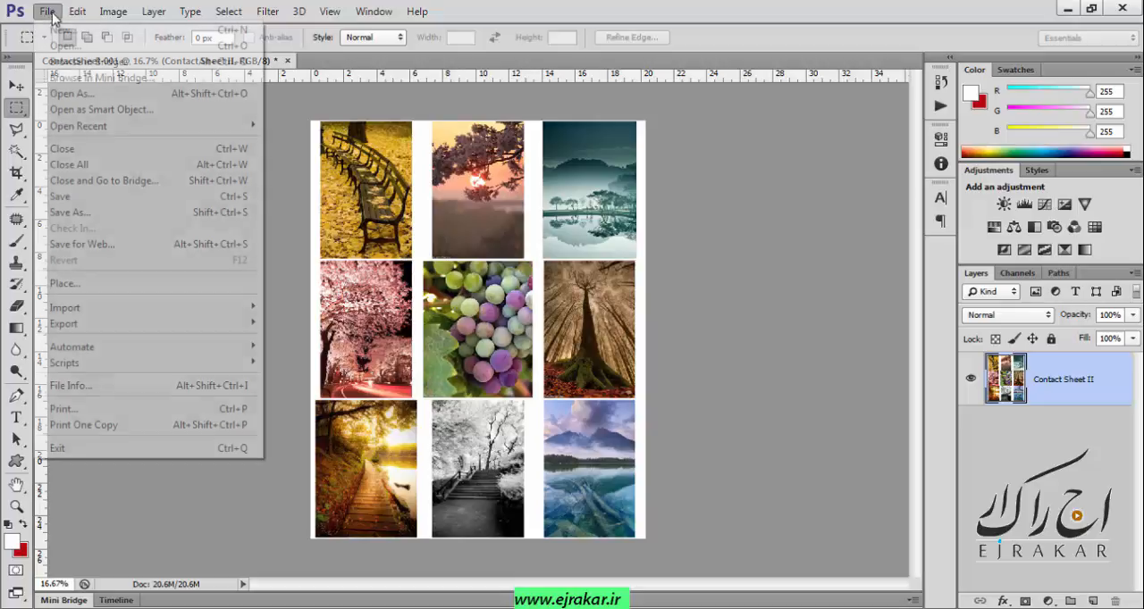
mouse_move(170, 353)
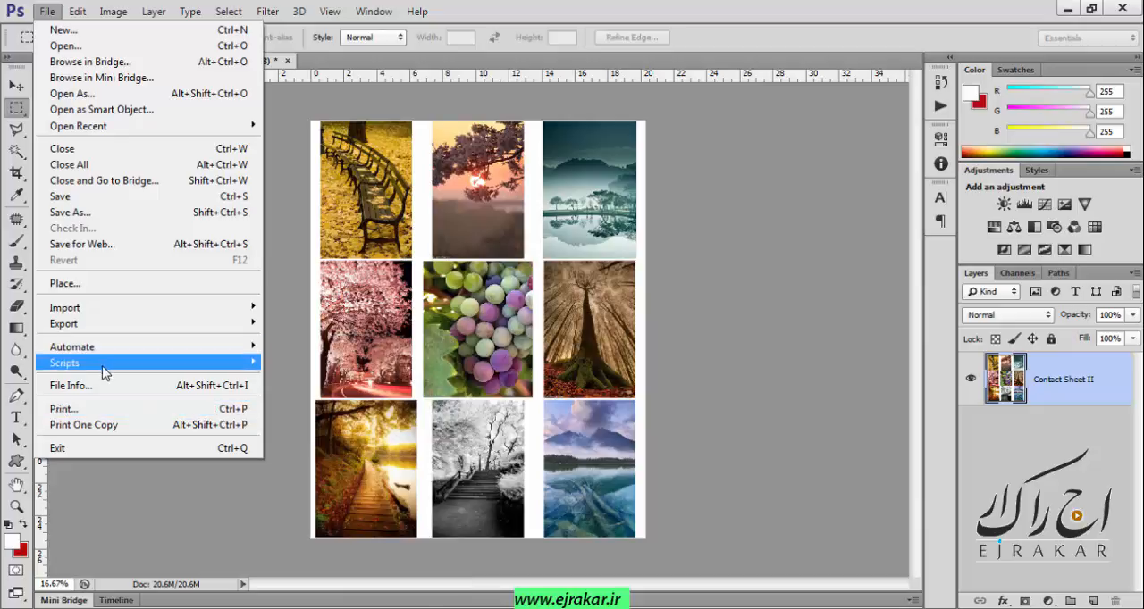
mouse_move(60, 370)
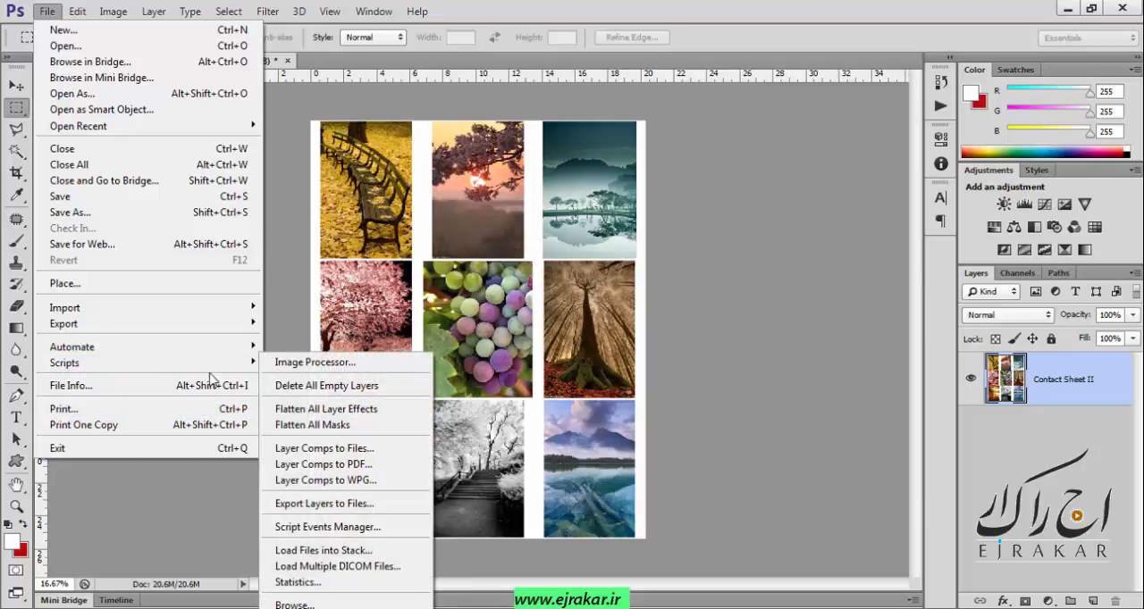
mouse_move(219, 372)
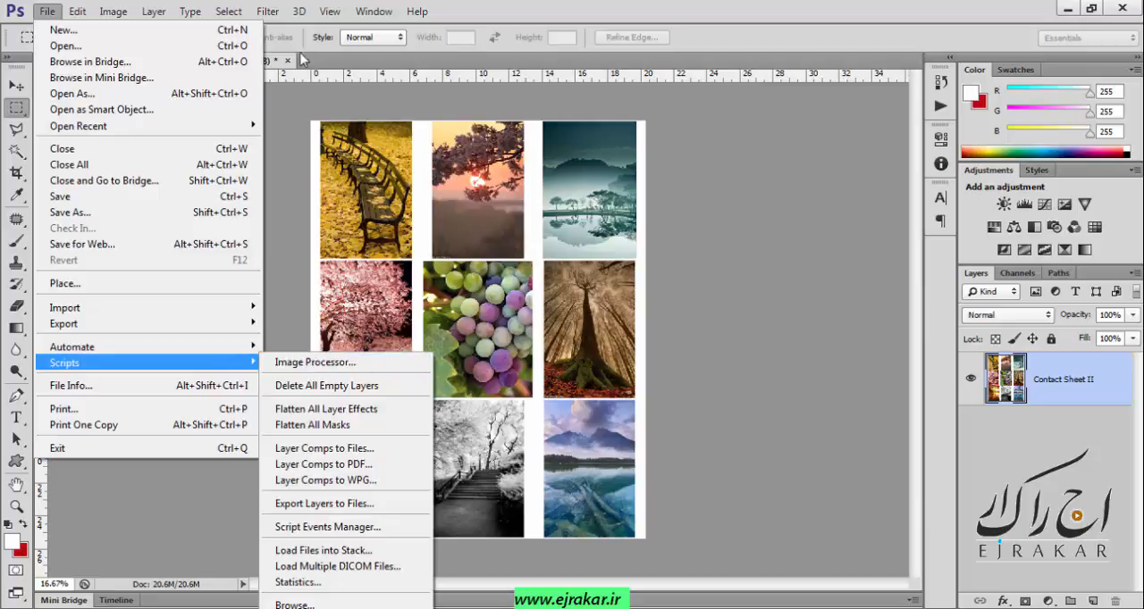
click(288, 60)
click(288, 60)
key(n)
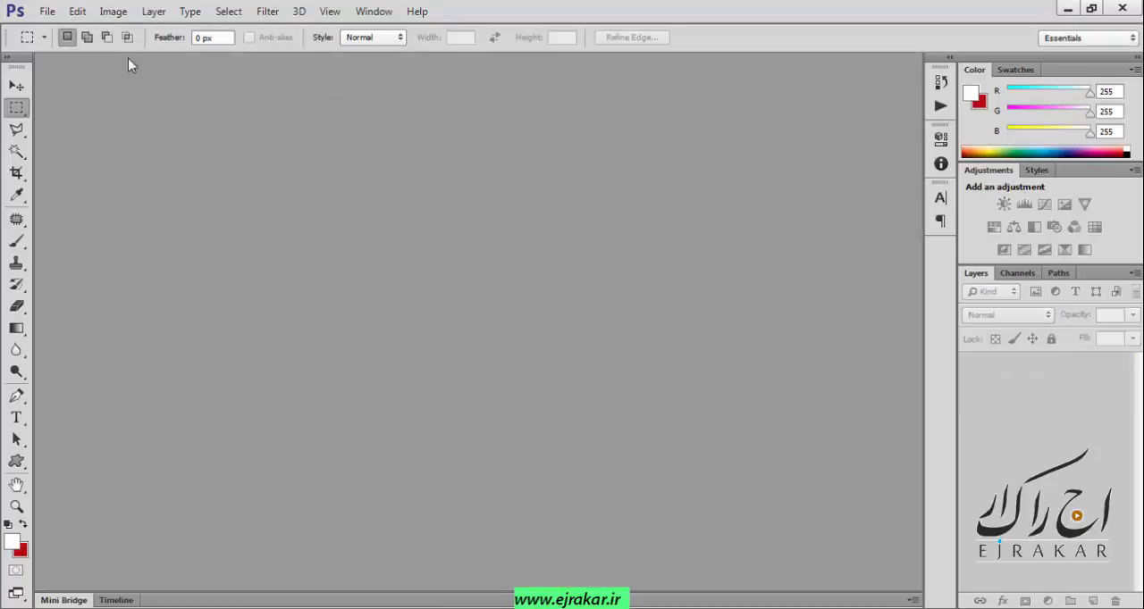
Start the Image Processor script and select the desktop folder p as the source of images to process.
click(44, 11)
click(390, 94)
click(47, 14)
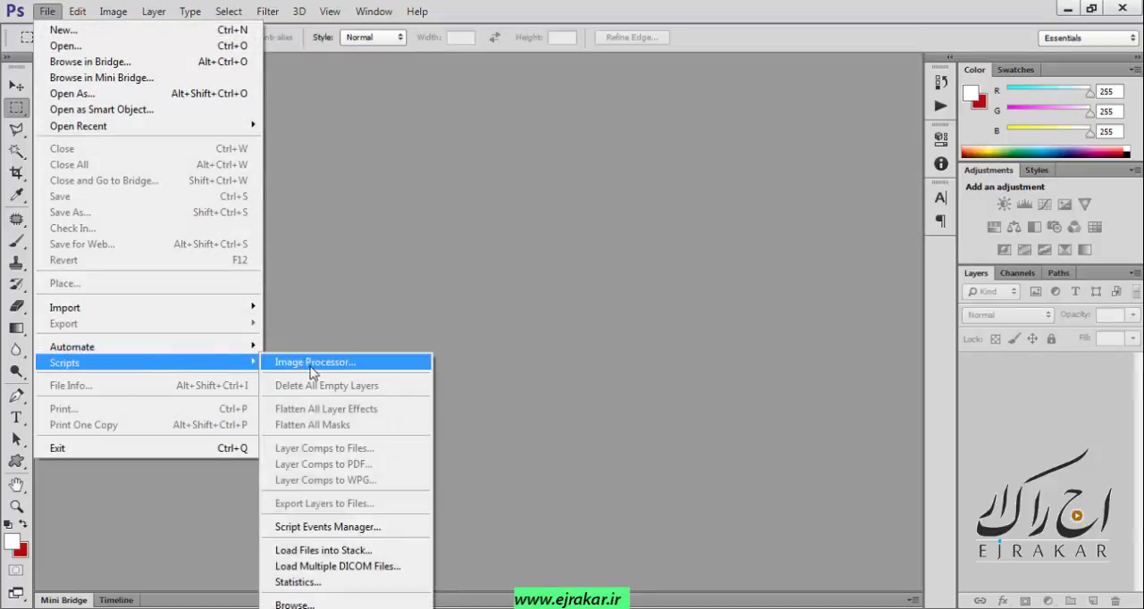
click(387, 364)
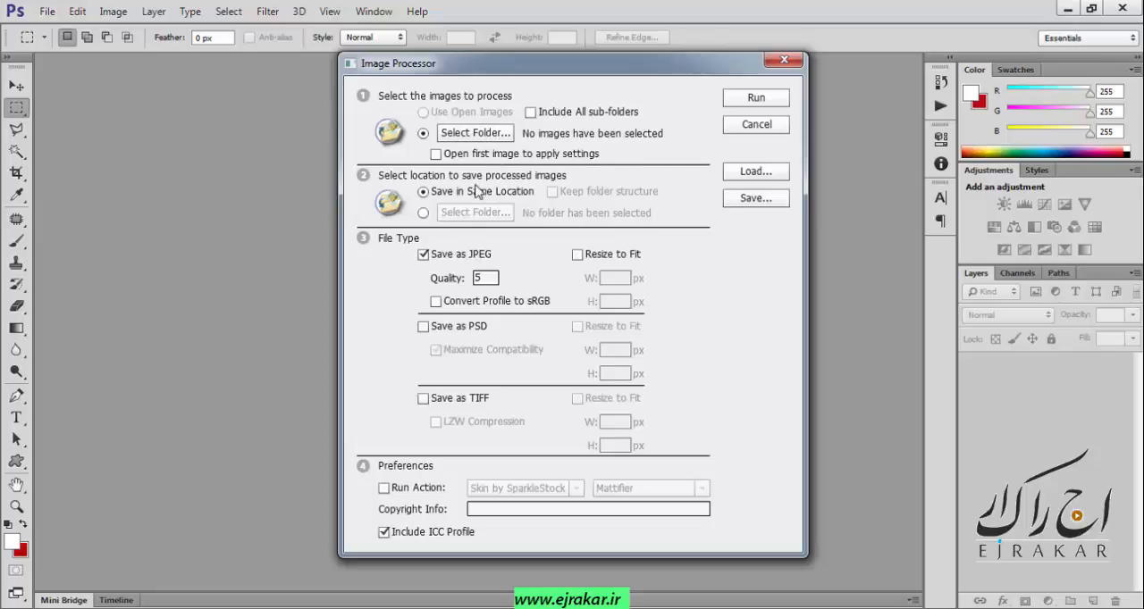
click(476, 133)
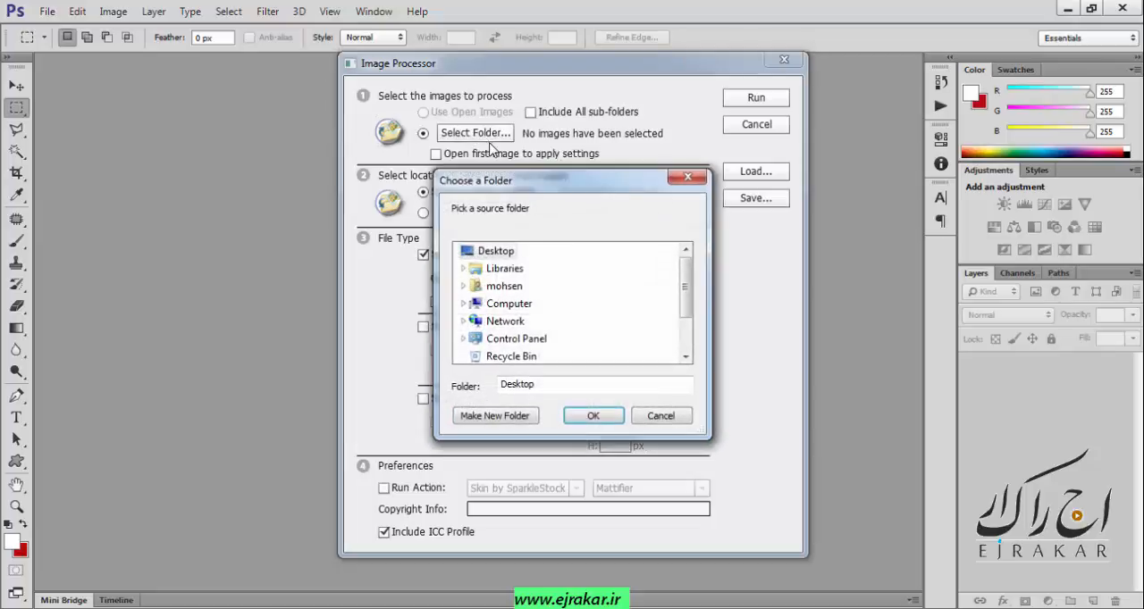
scroll(572, 304, down, 3)
click(492, 340)
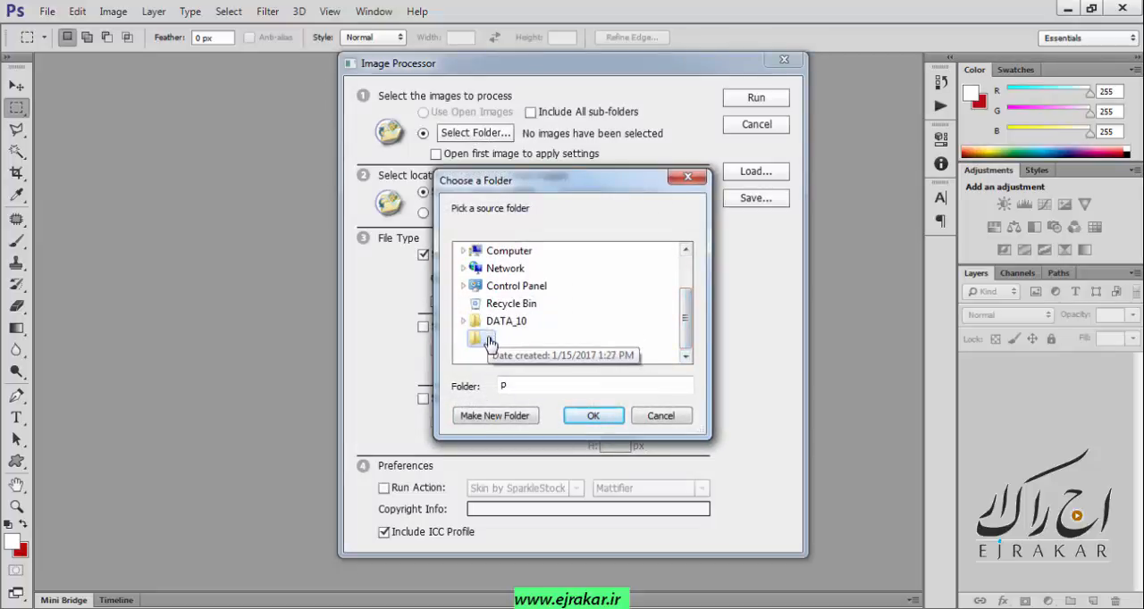
click(592, 416)
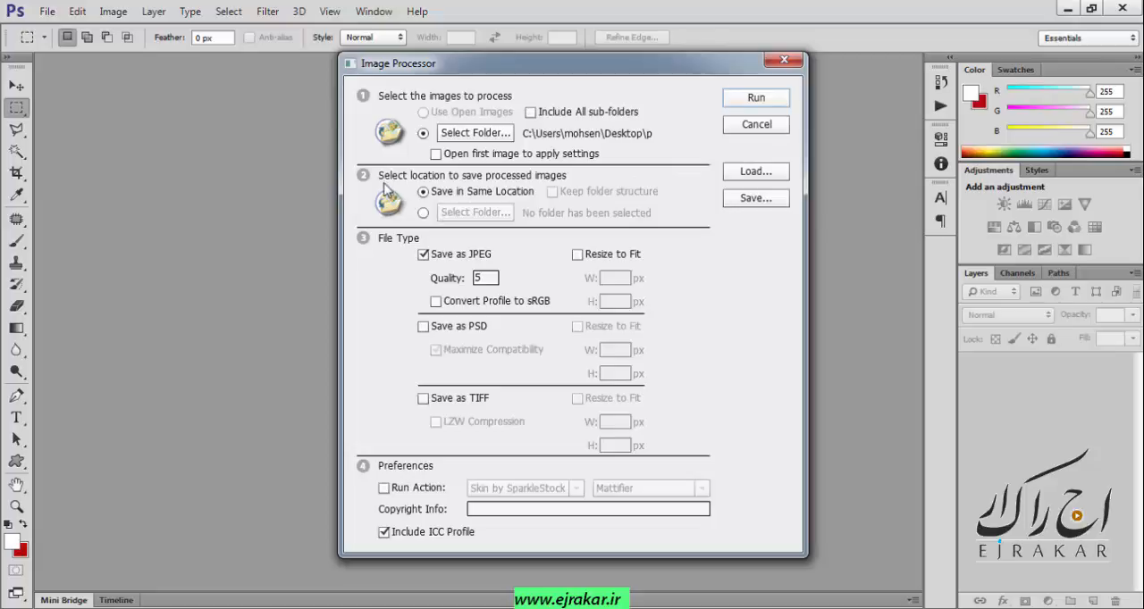
Create a folder named New folder on the Desktop and set it as the destination for the processed images.
click(422, 213)
click(475, 212)
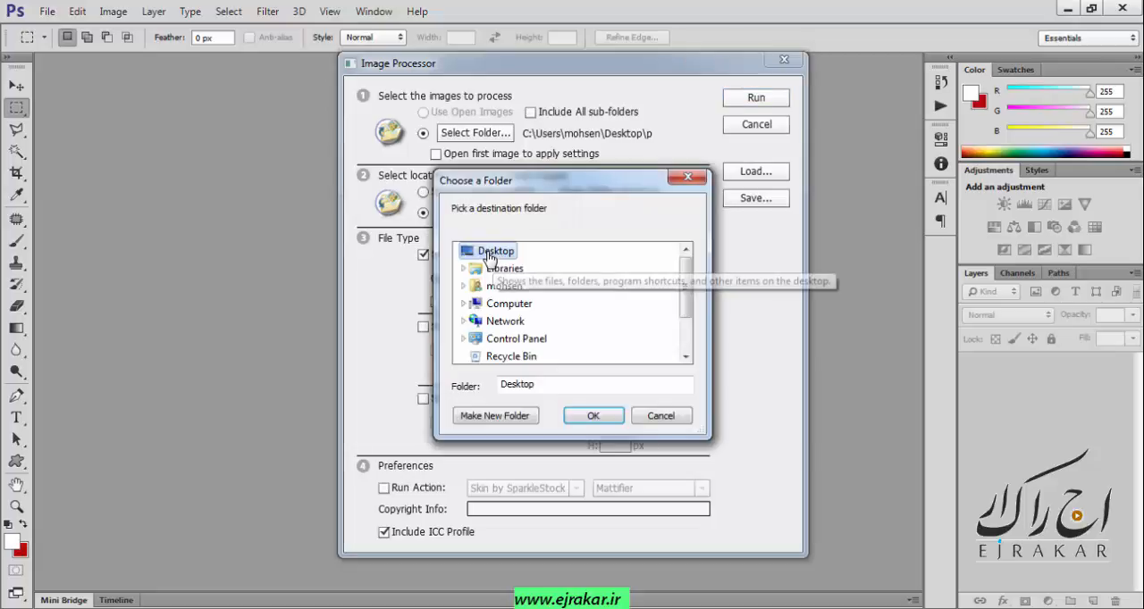
click(496, 416)
click(514, 339)
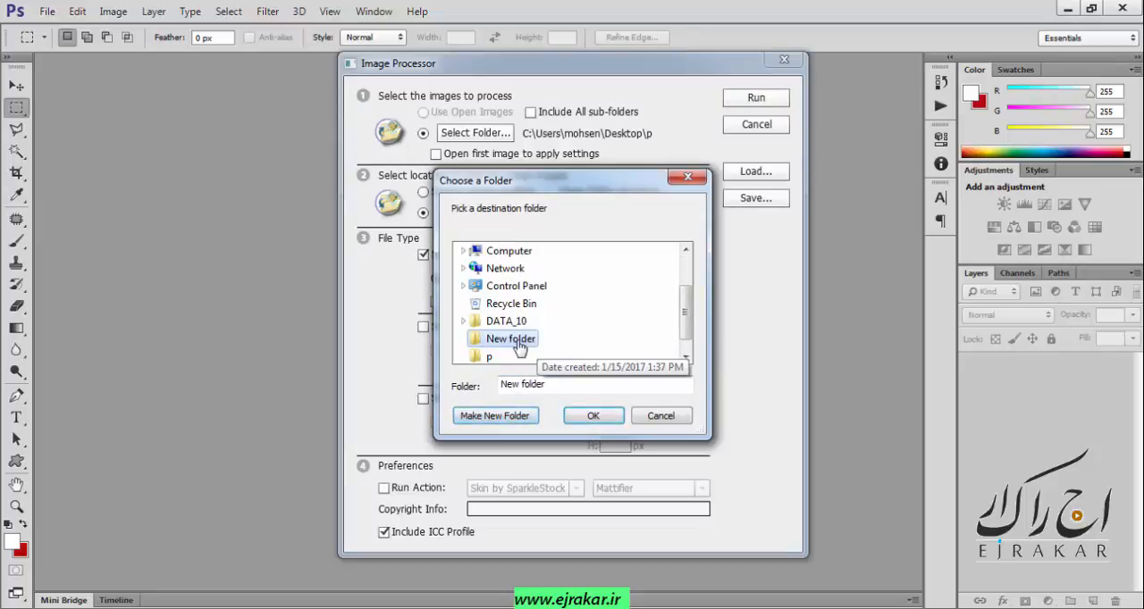
click(592, 415)
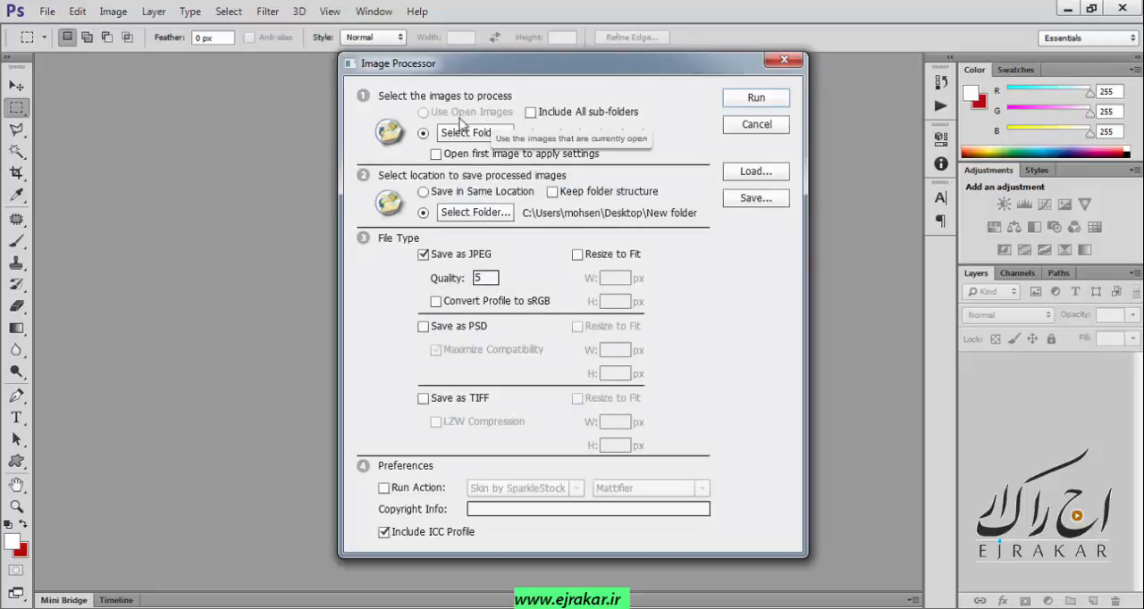
Set the JPEG quality to 10 and run the image processing without an action.
double_click(490, 280)
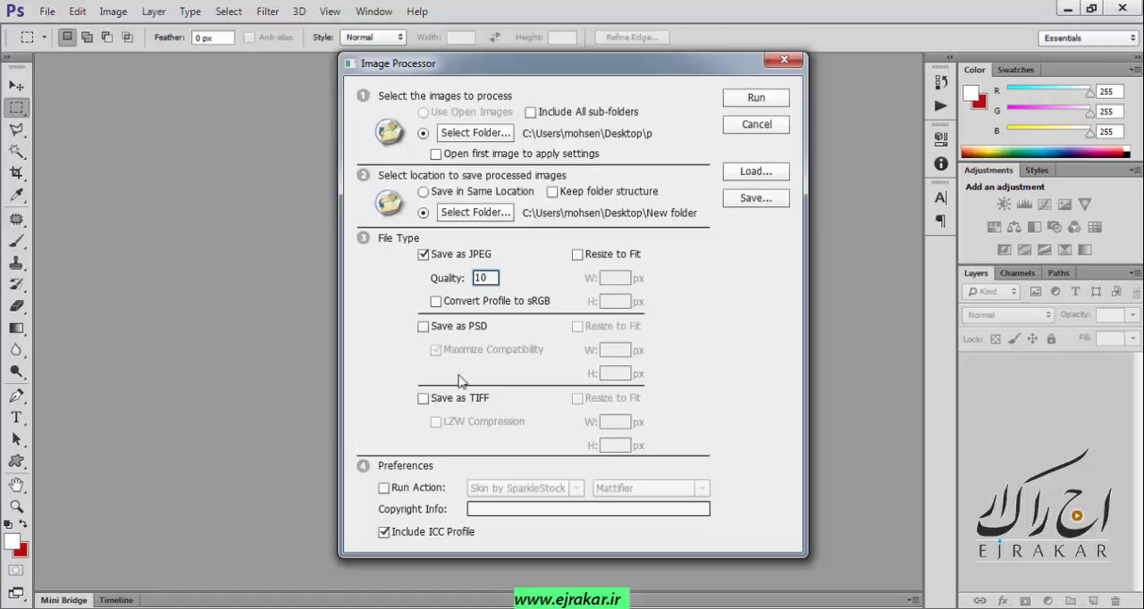
click(404, 490)
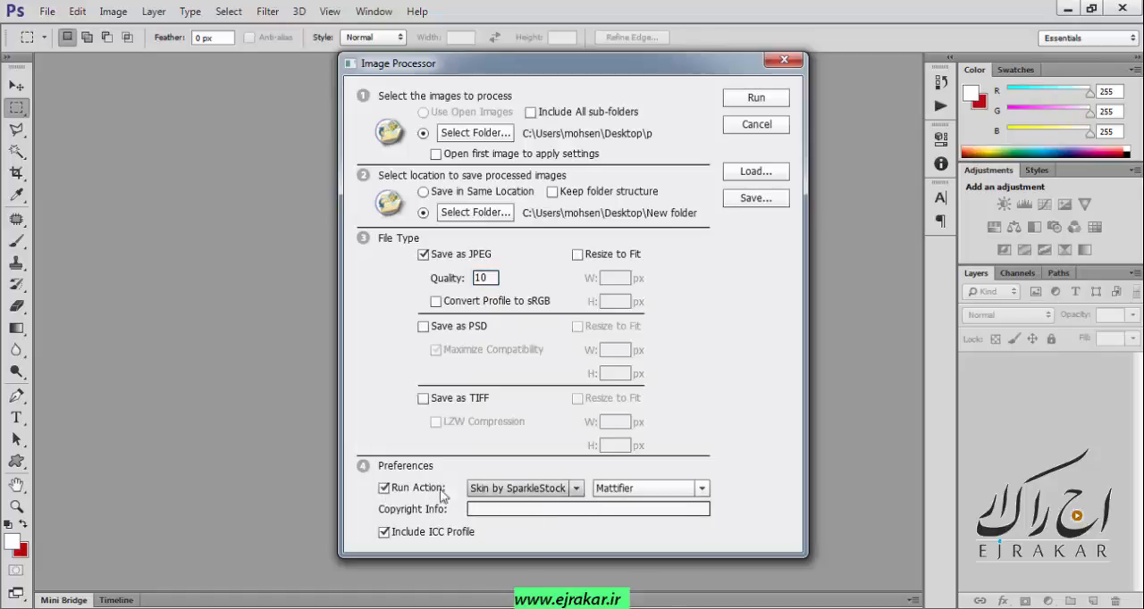
click(384, 488)
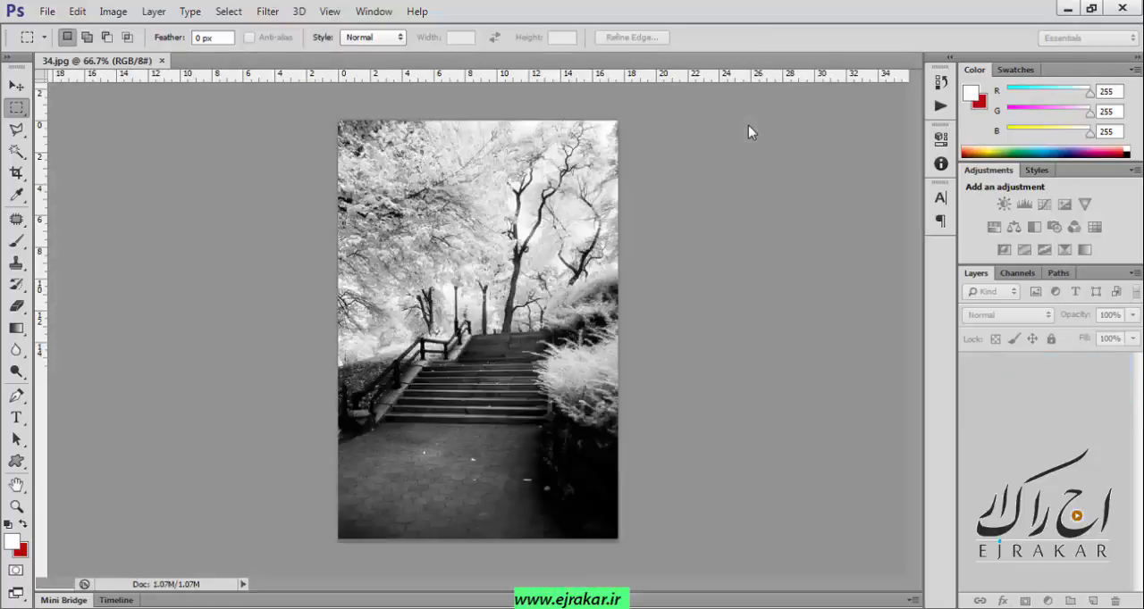
Switch to the desktop and open the JPEG subfolder inside New folder to check the processed images.
click(1068, 8)
double_click(35, 463)
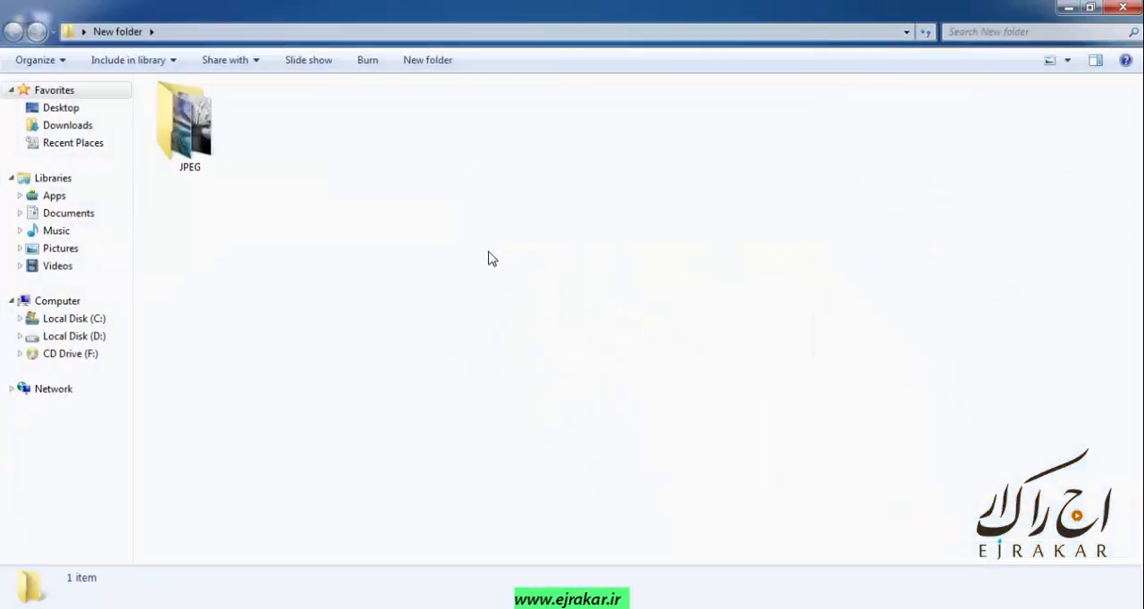
double_click(198, 130)
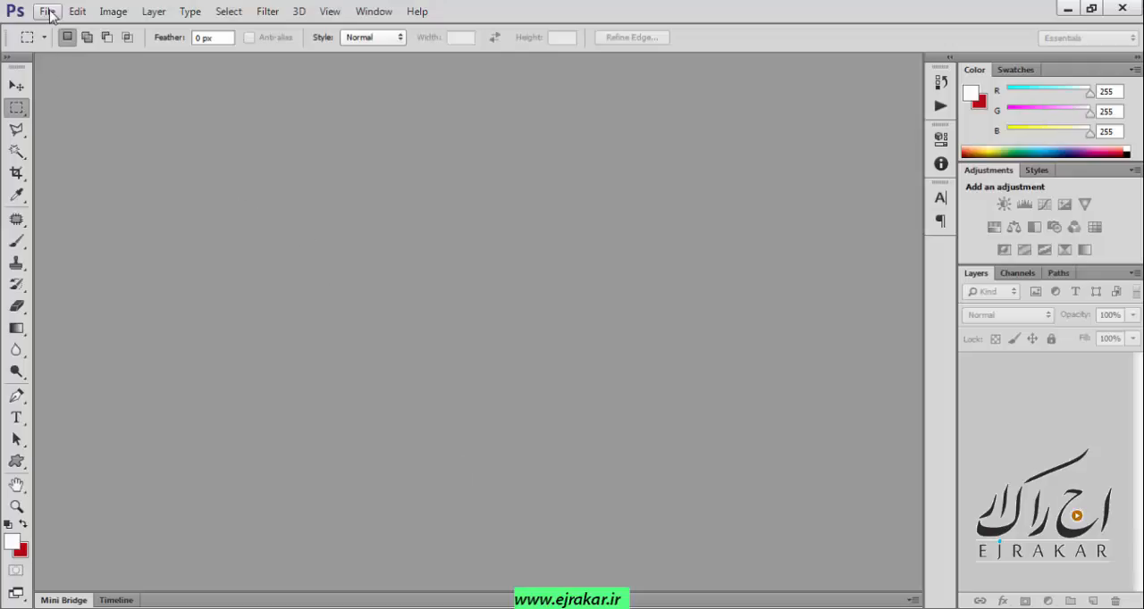
click(46, 11)
mouse_move(157, 363)
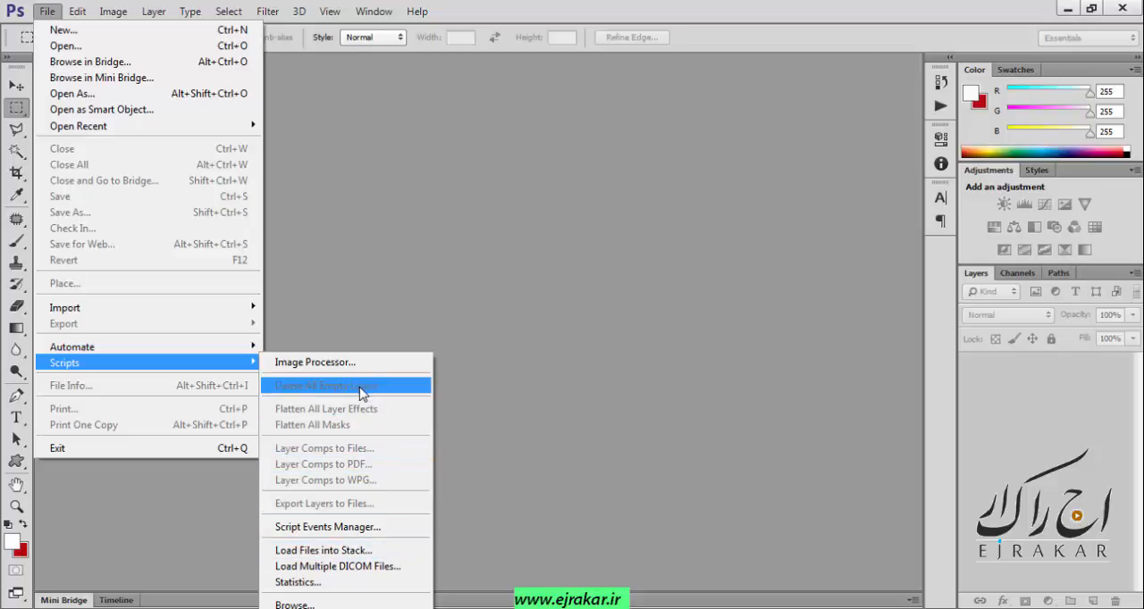
click(453, 280)
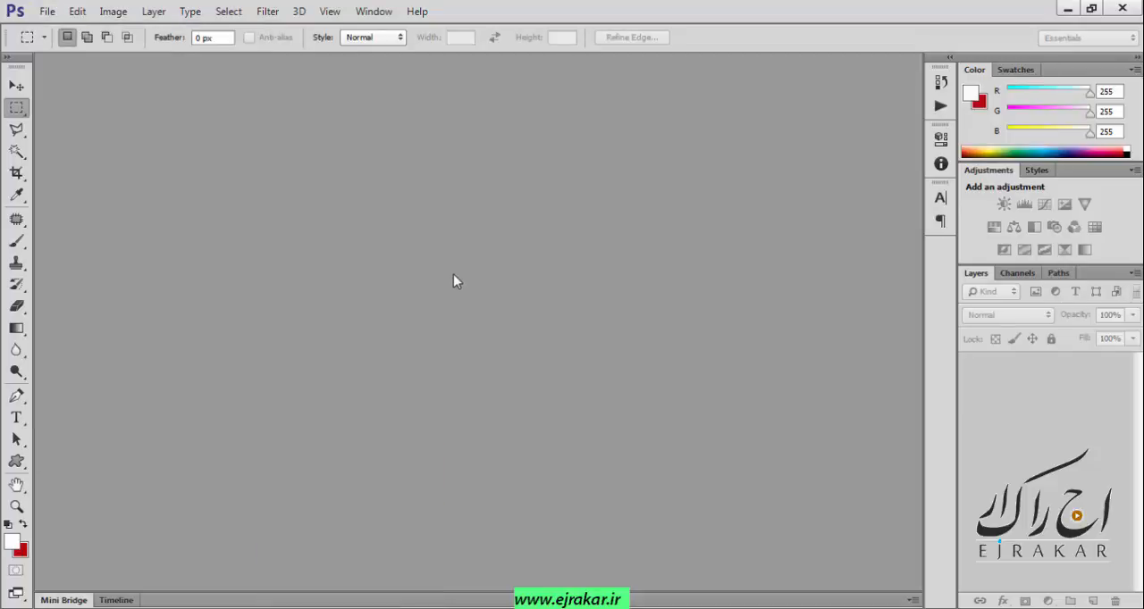